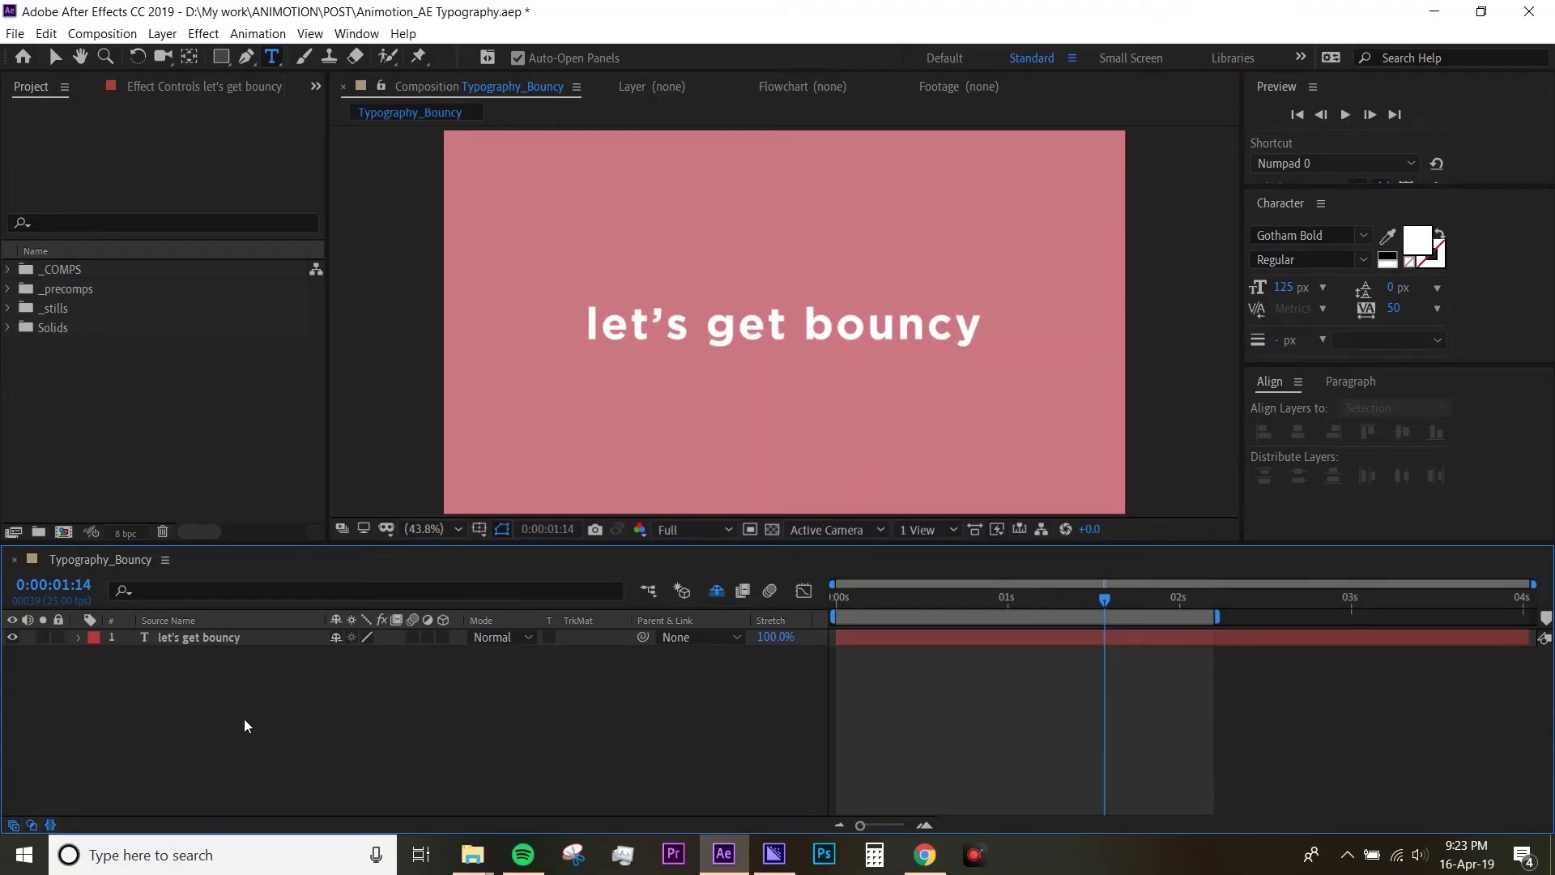
Add a Position animator to the 'let's get bouncy' text layer.
left_click(172, 643)
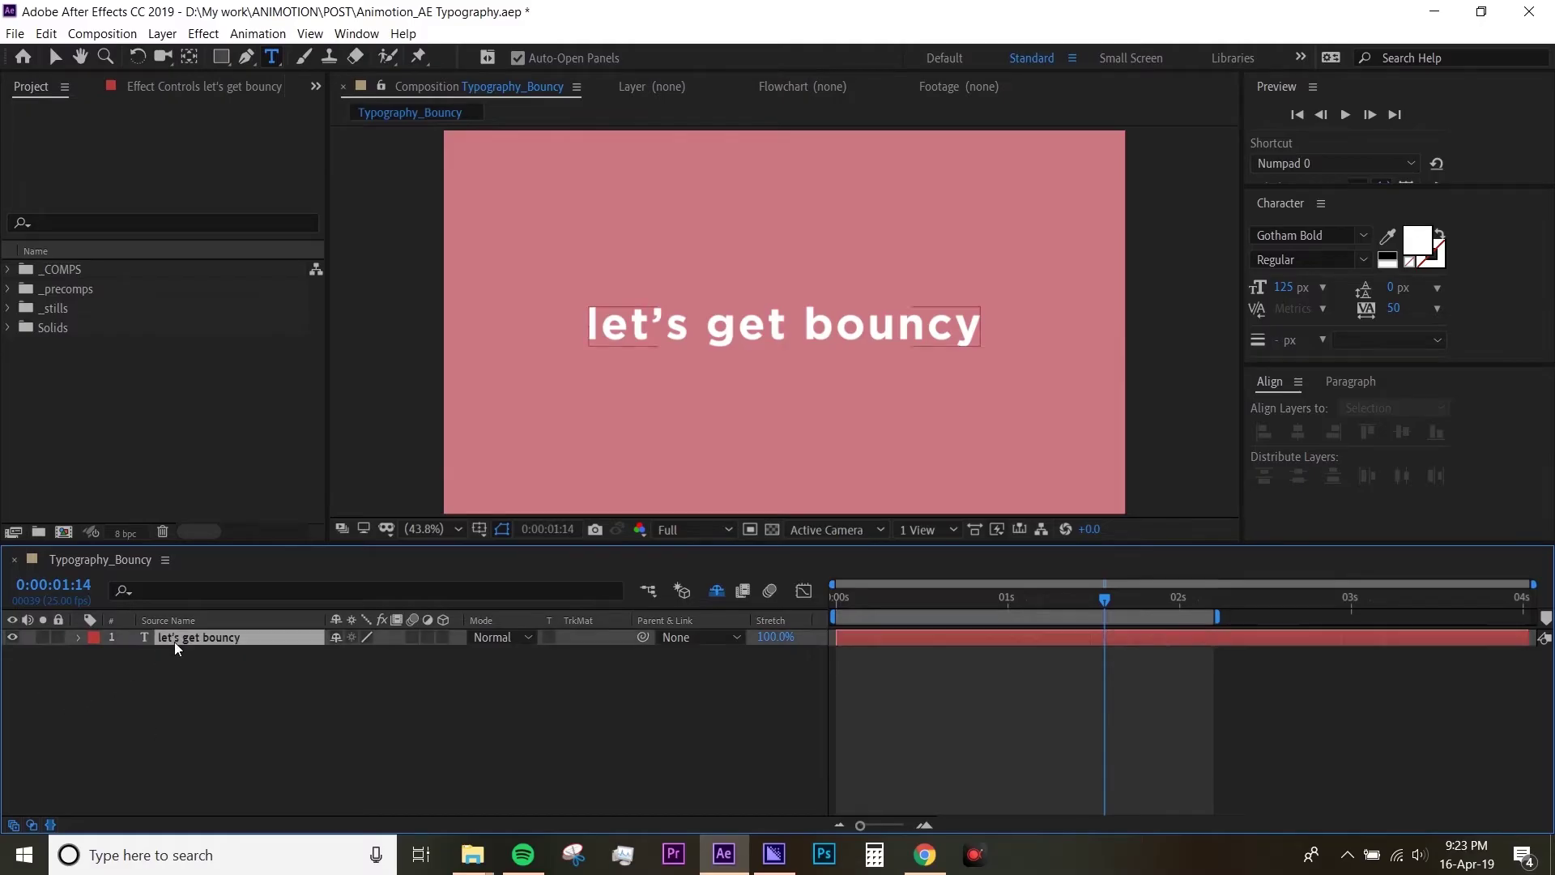
left_click(77, 637)
left_click(453, 656)
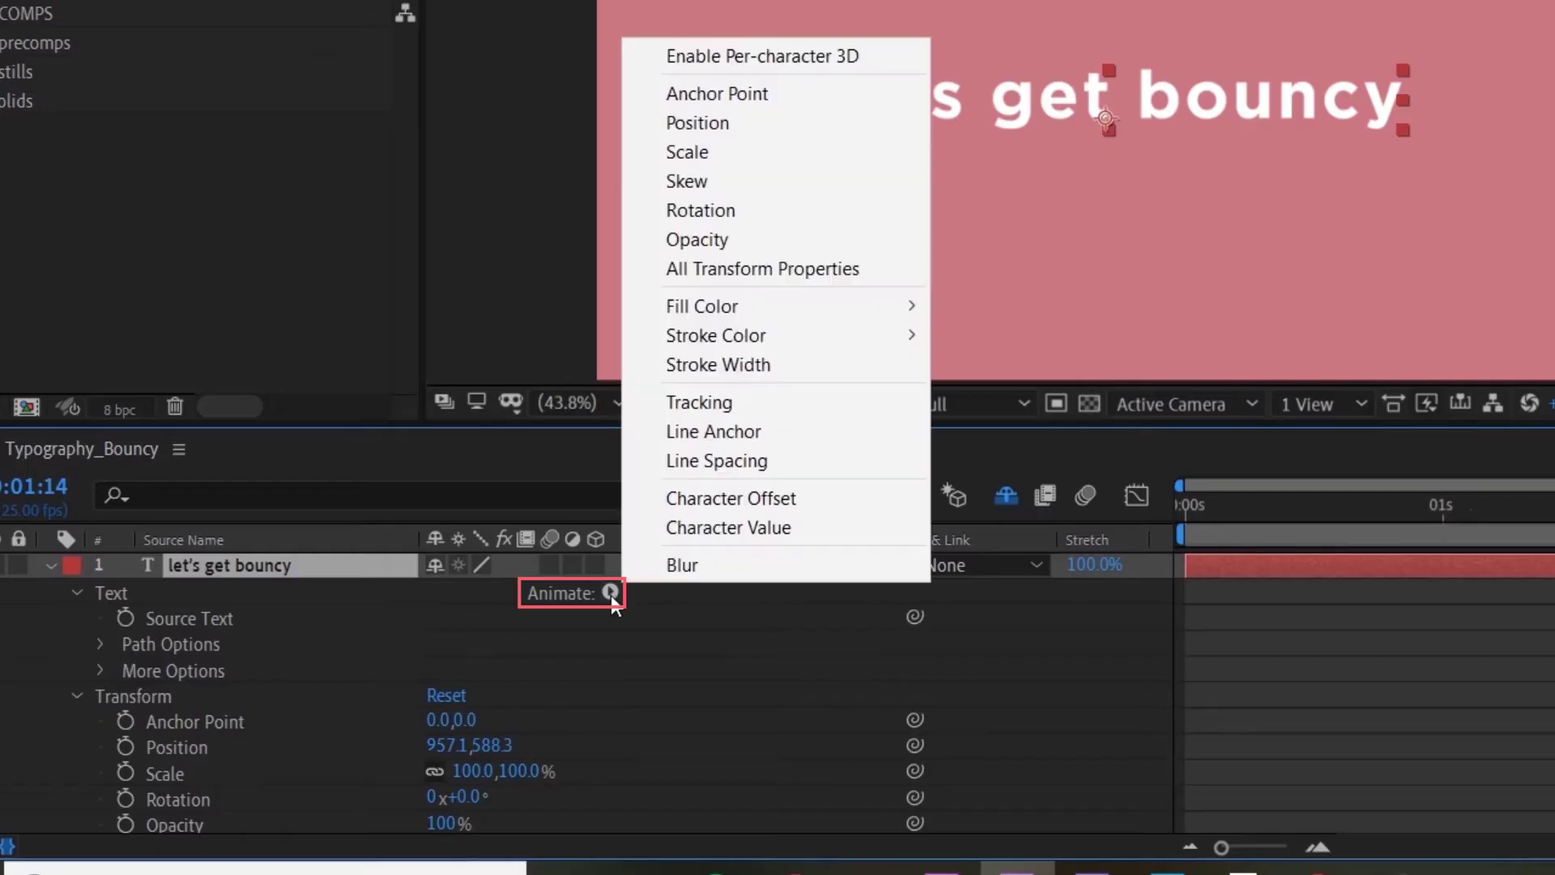
left_click(746, 134)
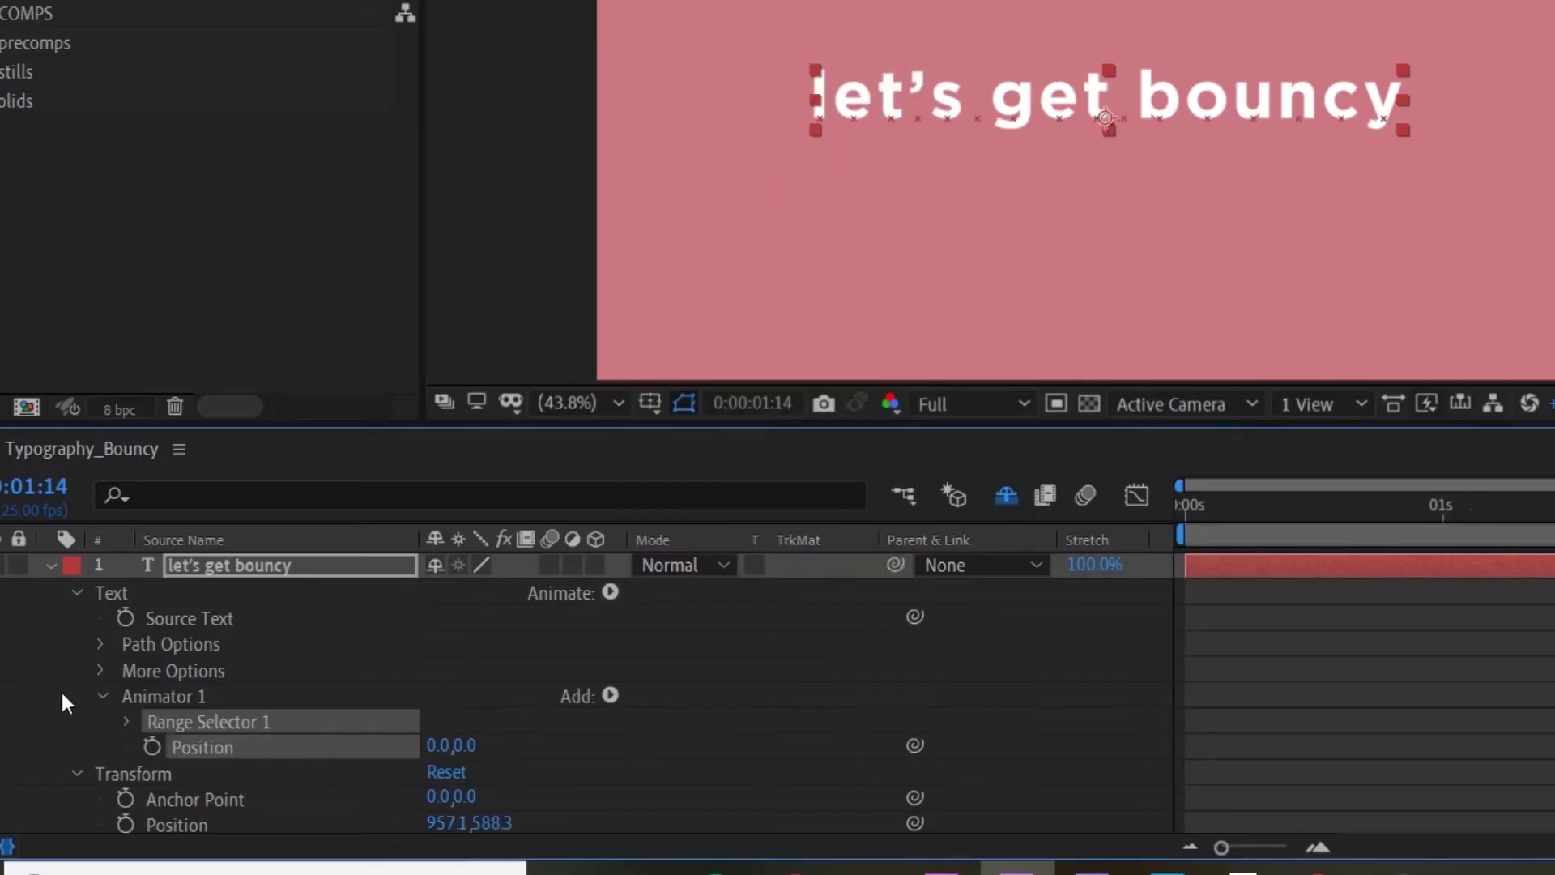
Rename the new Animator 1 group to 'Position 1'.
left_click(171, 697)
right_click(172, 697)
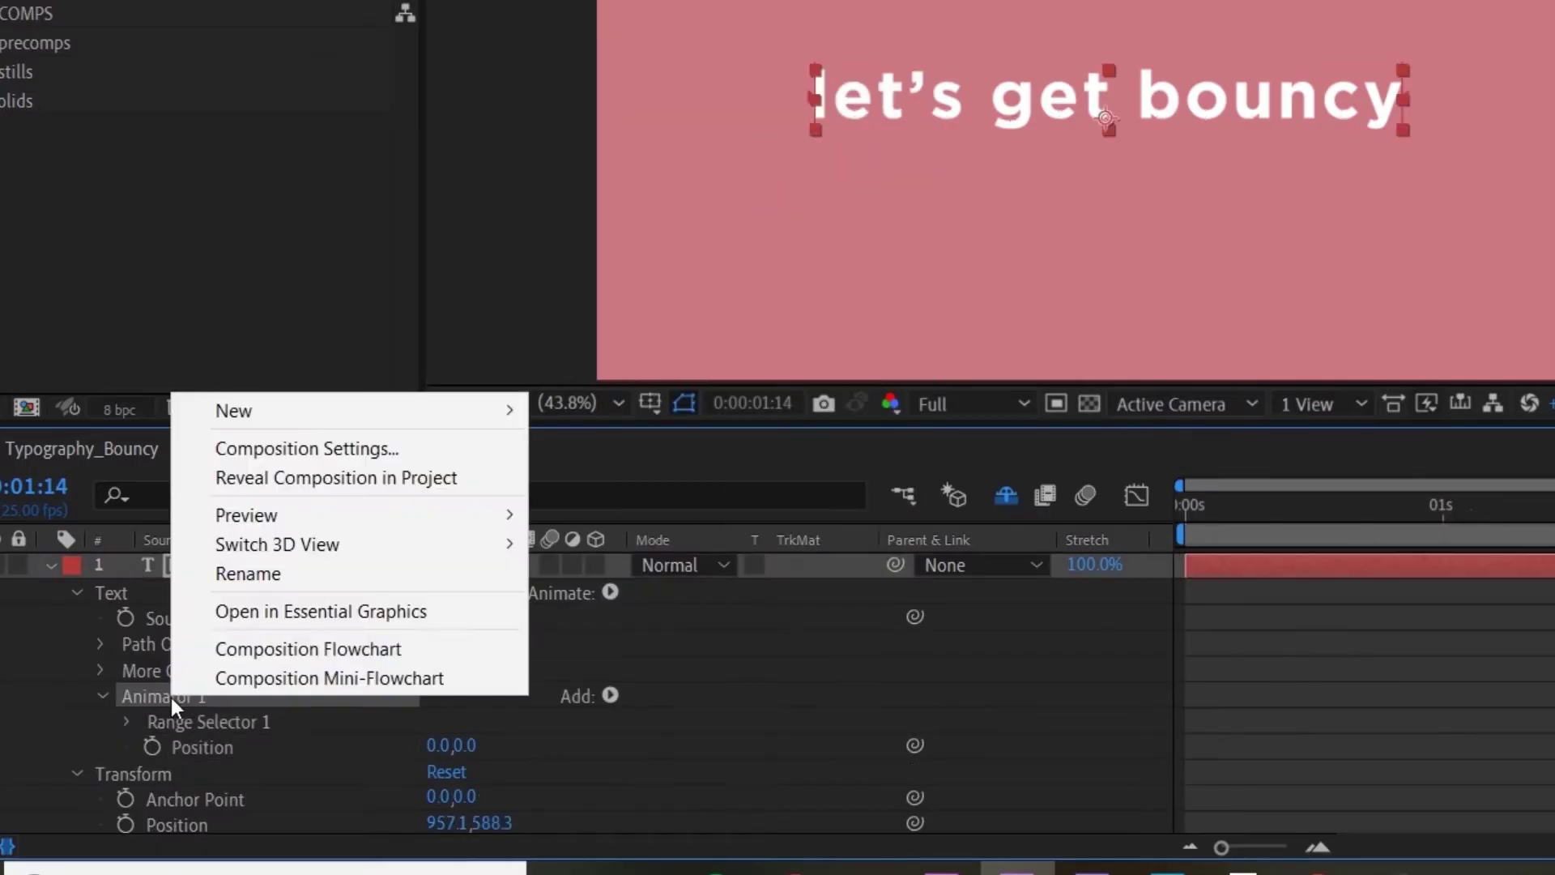
left_click(251, 576)
type("Posotio")
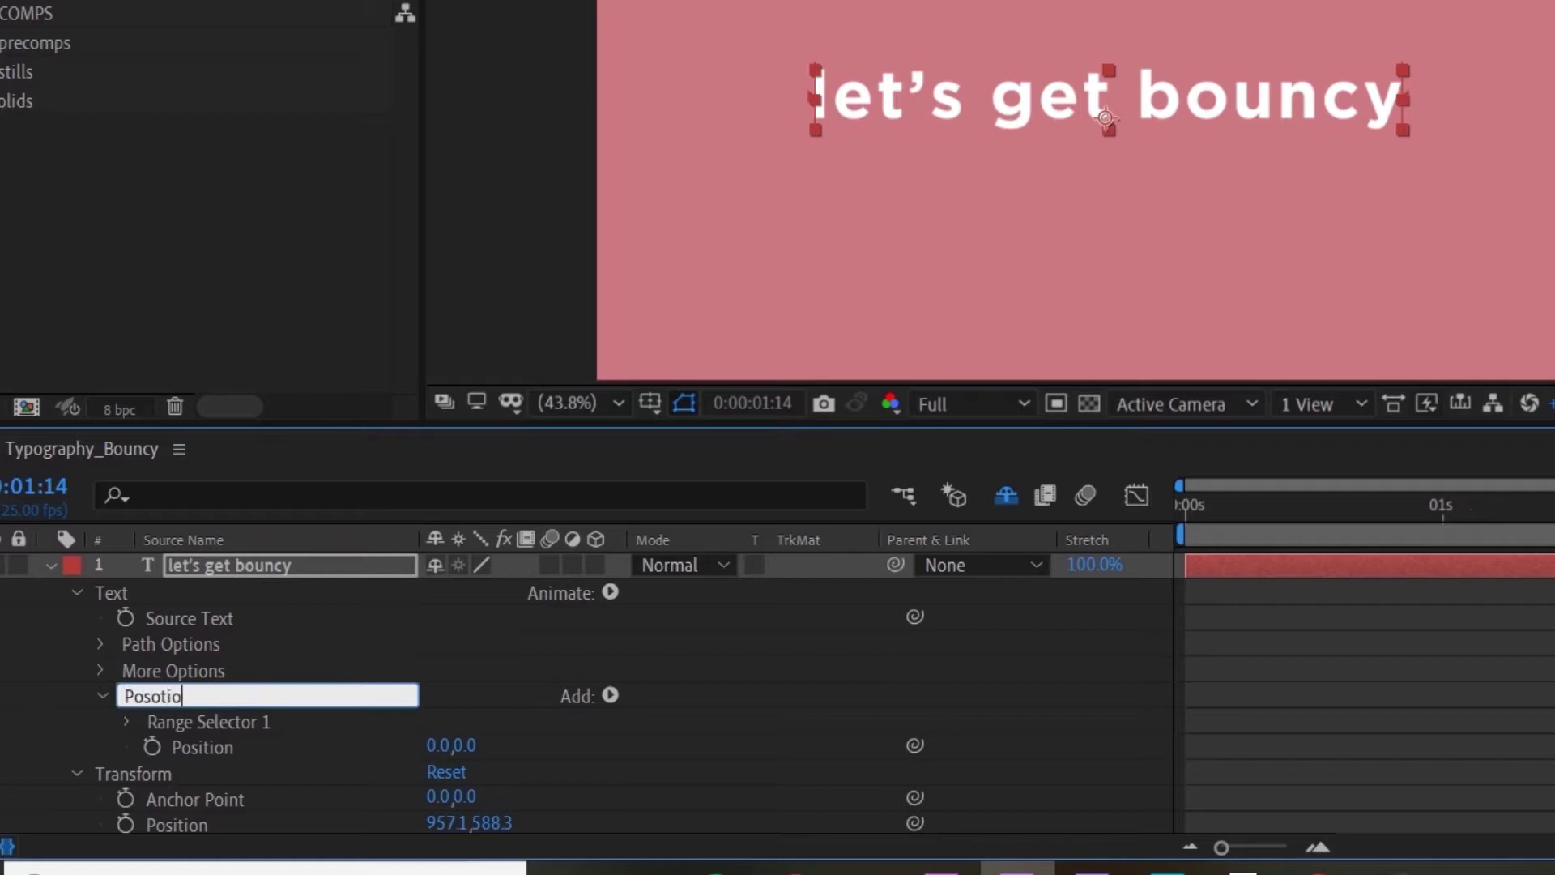
key("BackSpace")
key("BackSpace")
key("BackSpace")
key("BackSpace")
type("ition 1")
key("Return")
left_click(542, 749)
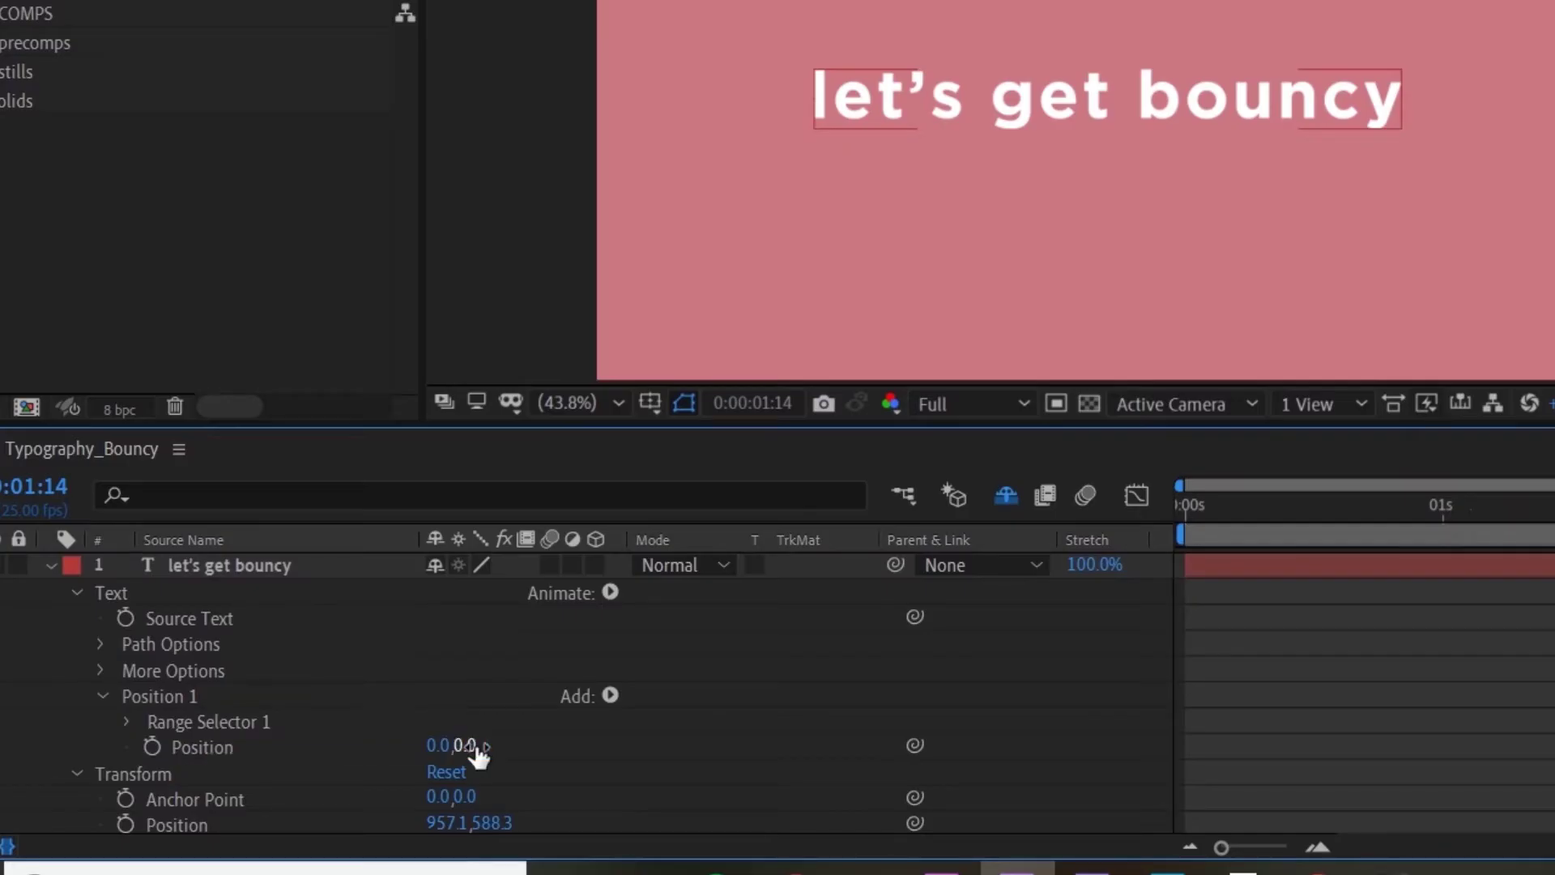
Set the Position 1 animator's Position to 0,-150.
left_click(476, 746)
type("-150")
key("Return")
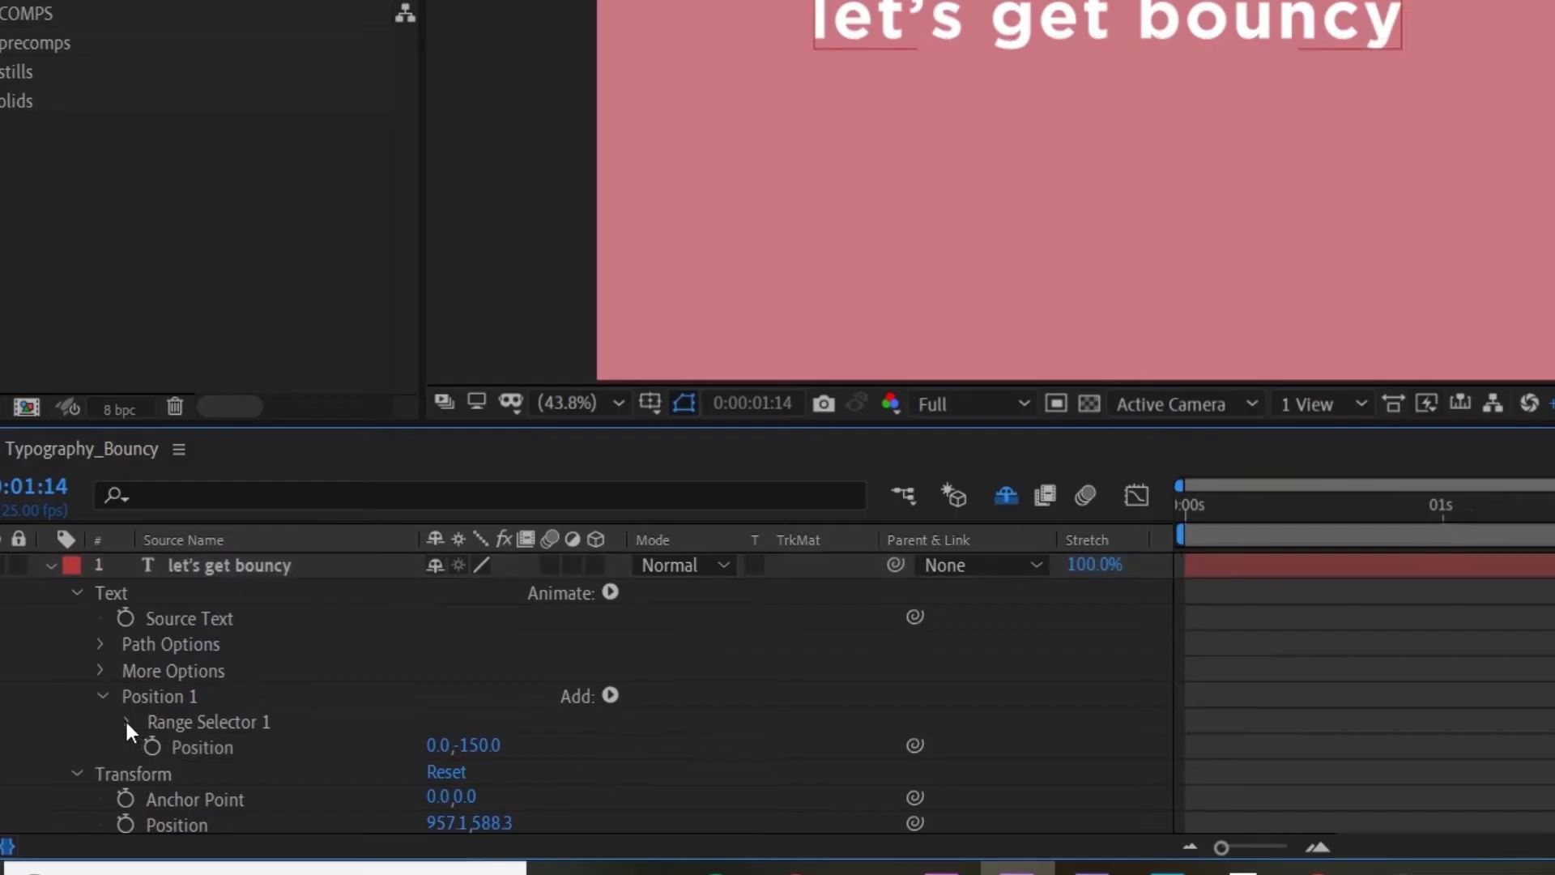
Keyframe Range Selector 1 Offset from -100% at 0s to 100% at 1s.
left_click(127, 719)
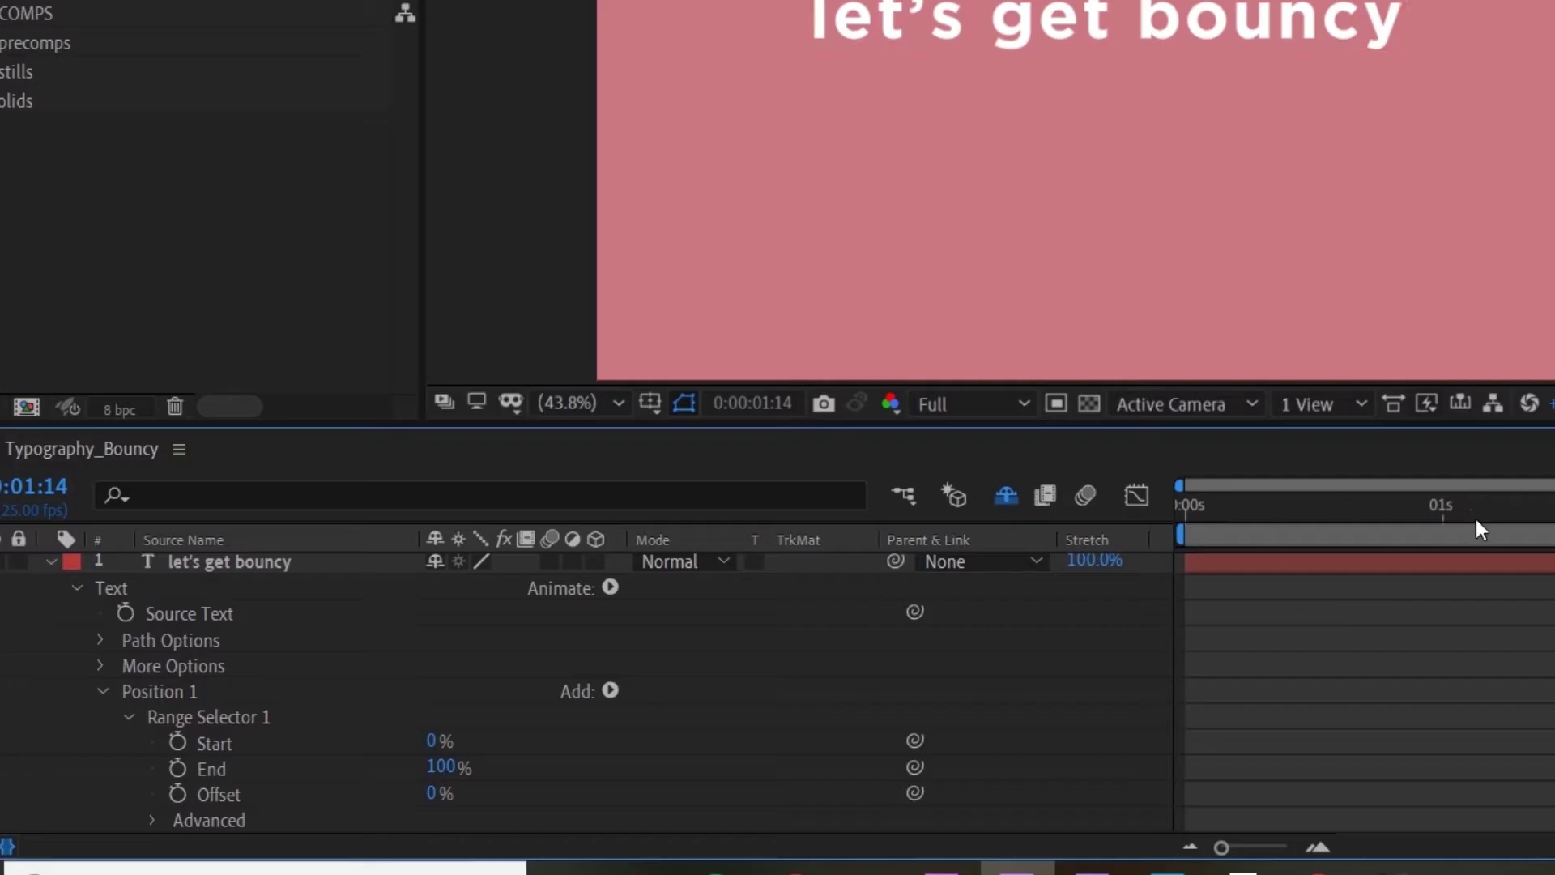
left_click_drag(1432, 511, 1155, 524)
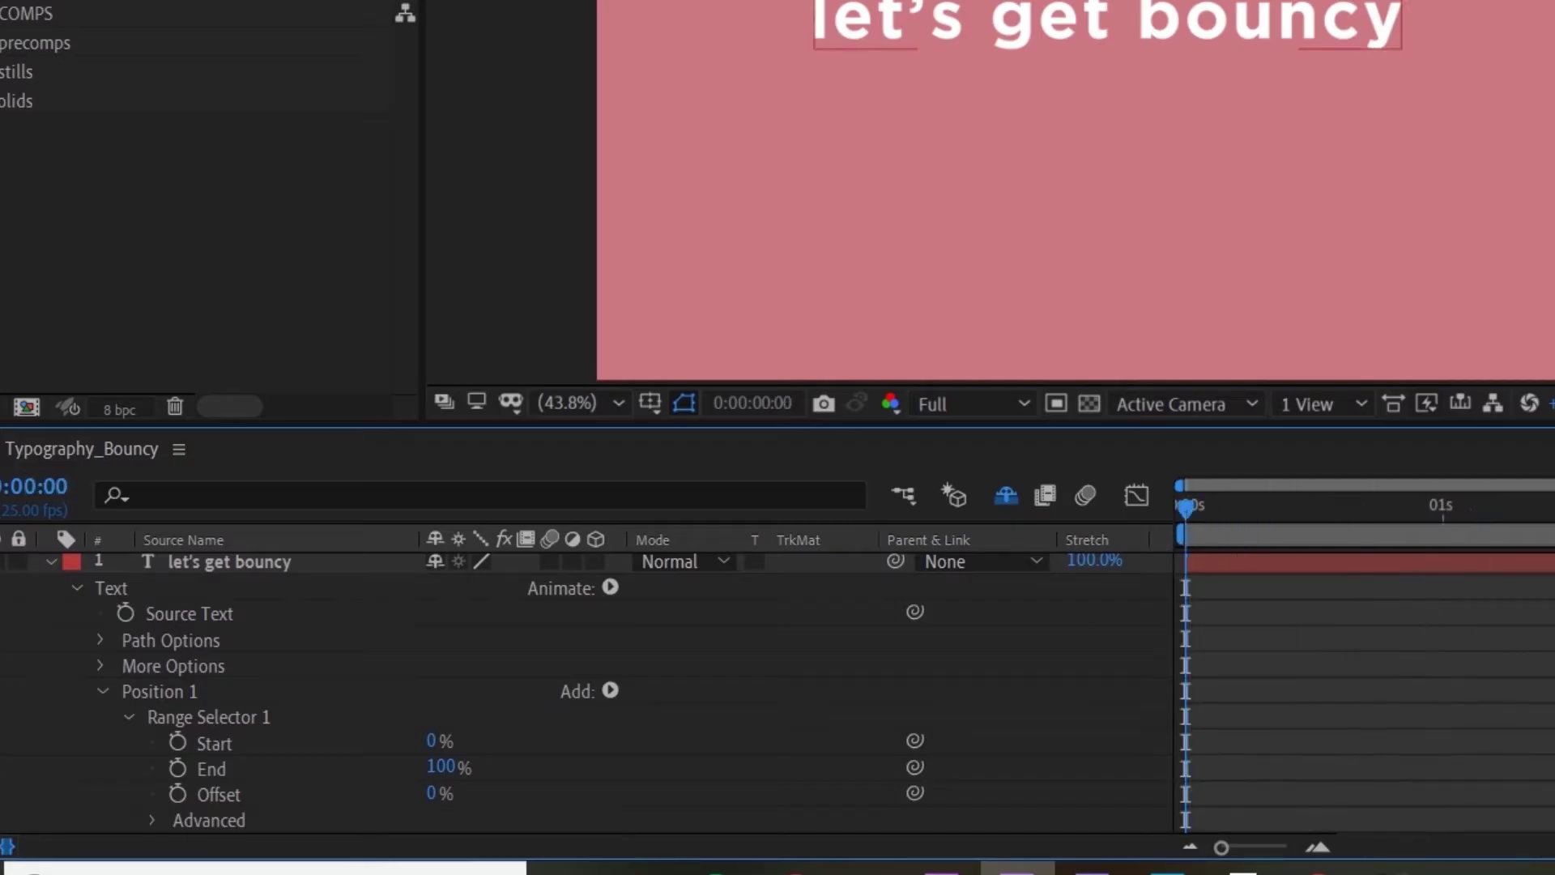
left_click(178, 793)
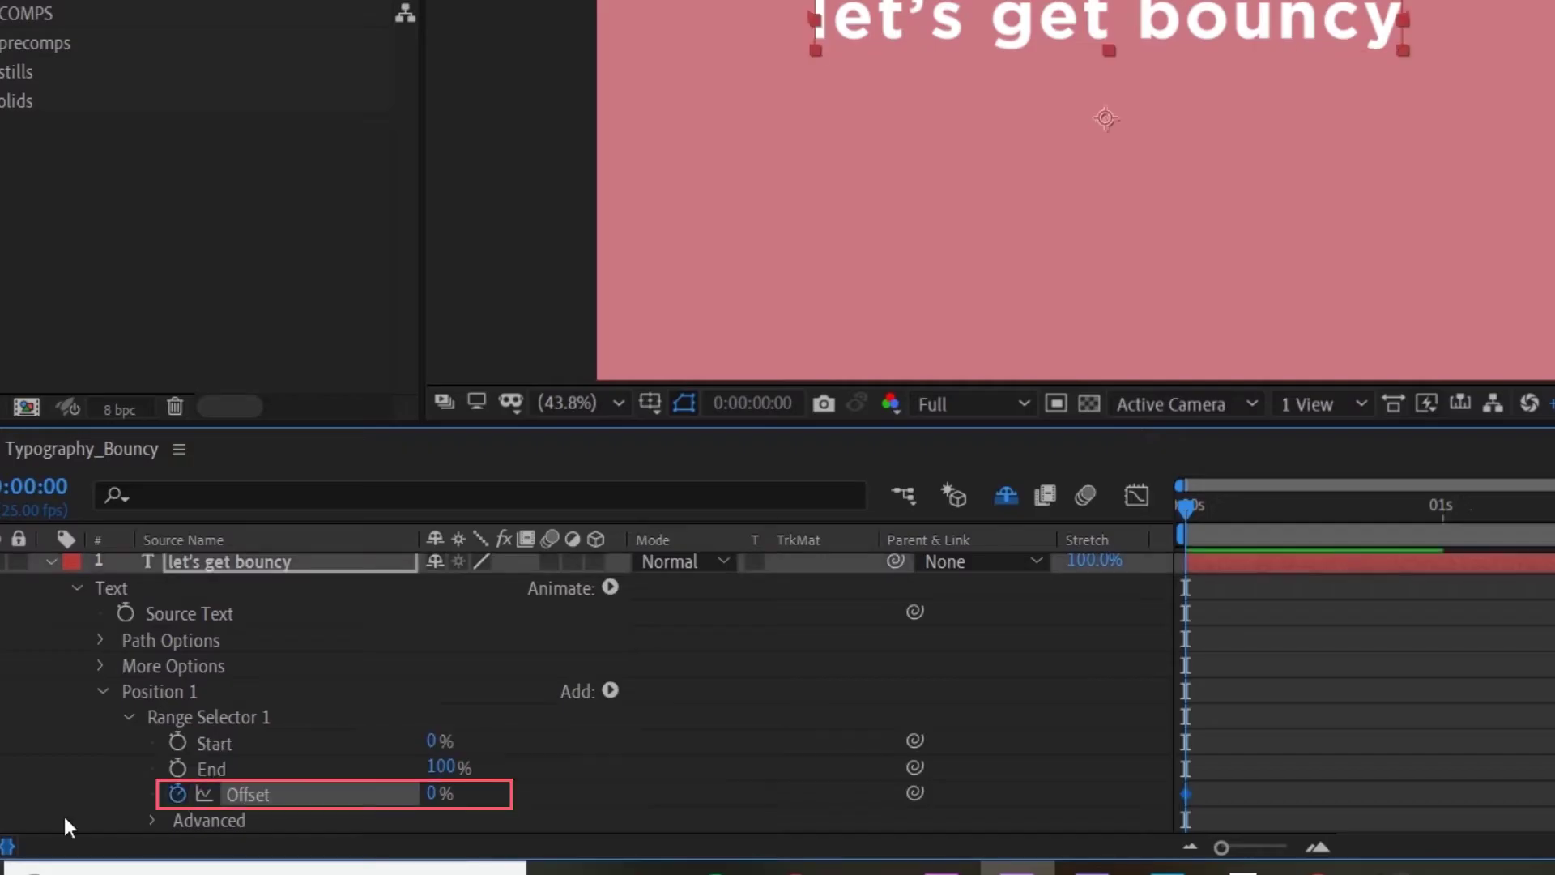
left_click_drag(430, 794, 349, 794)
left_click(1440, 504)
left_click_drag(444, 793, 733, 781)
Preview the bounce, then set the selector Shape to Ramp Down with Ease High 100%.
key("space")
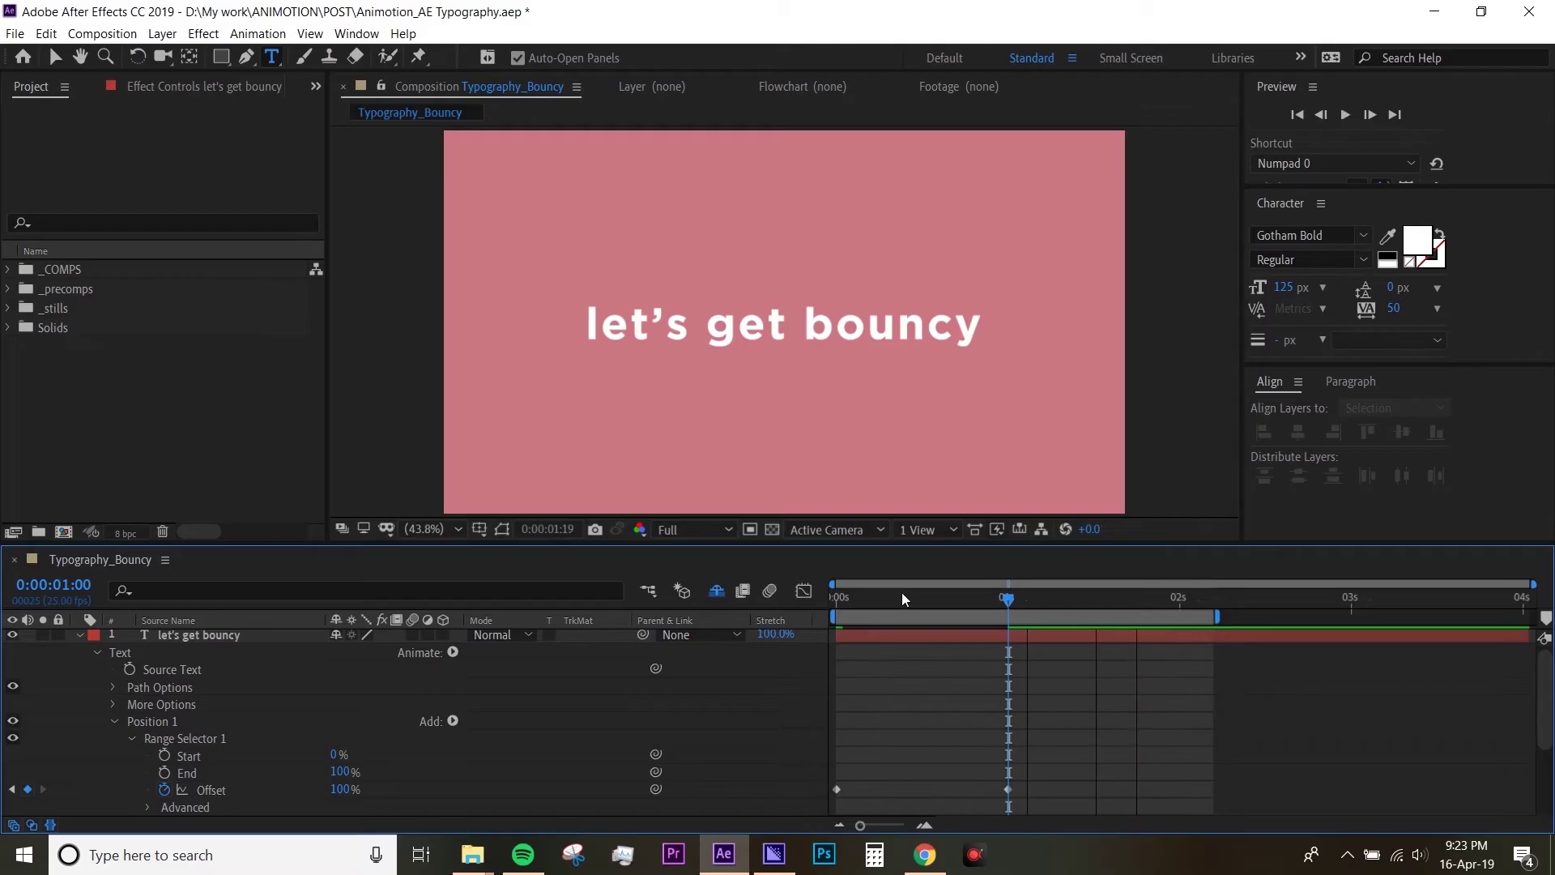
key("space")
scroll(90, 746, "down", 3)
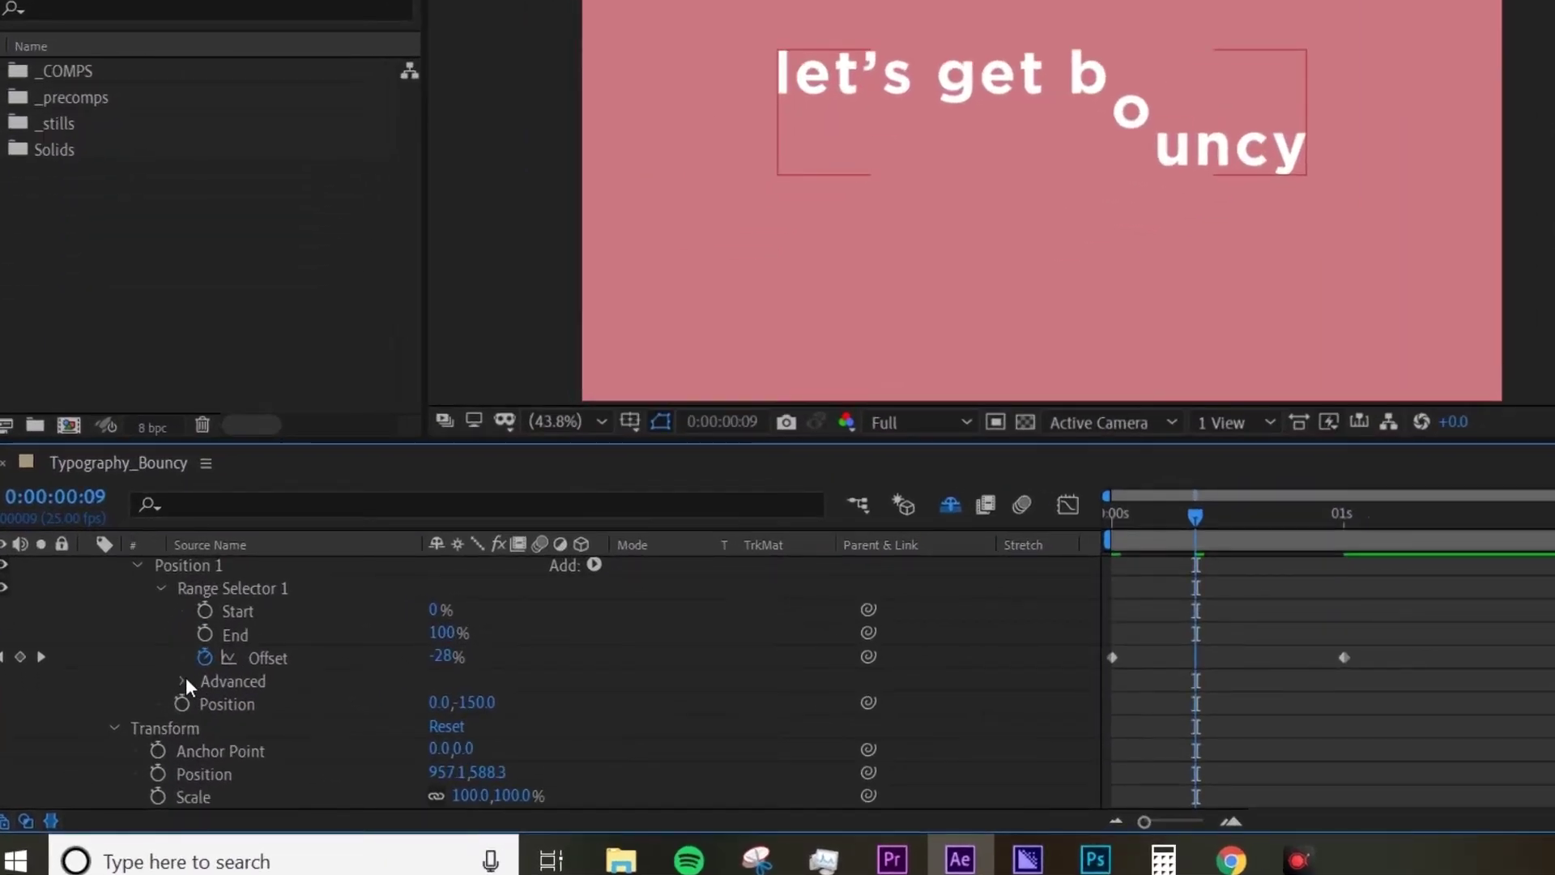
left_click(182, 682)
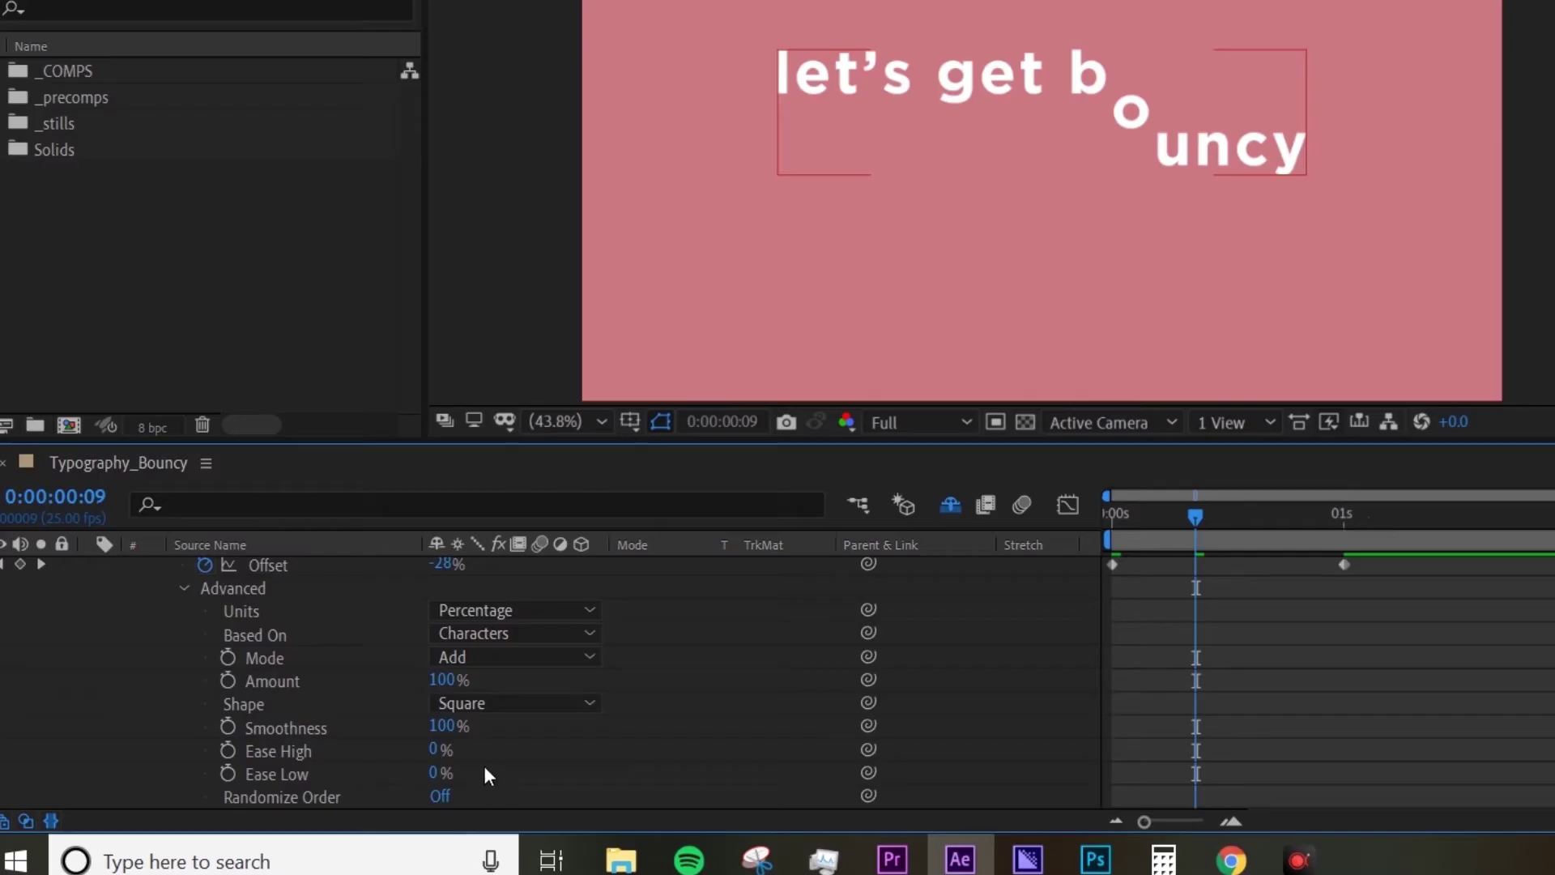
left_click(527, 705)
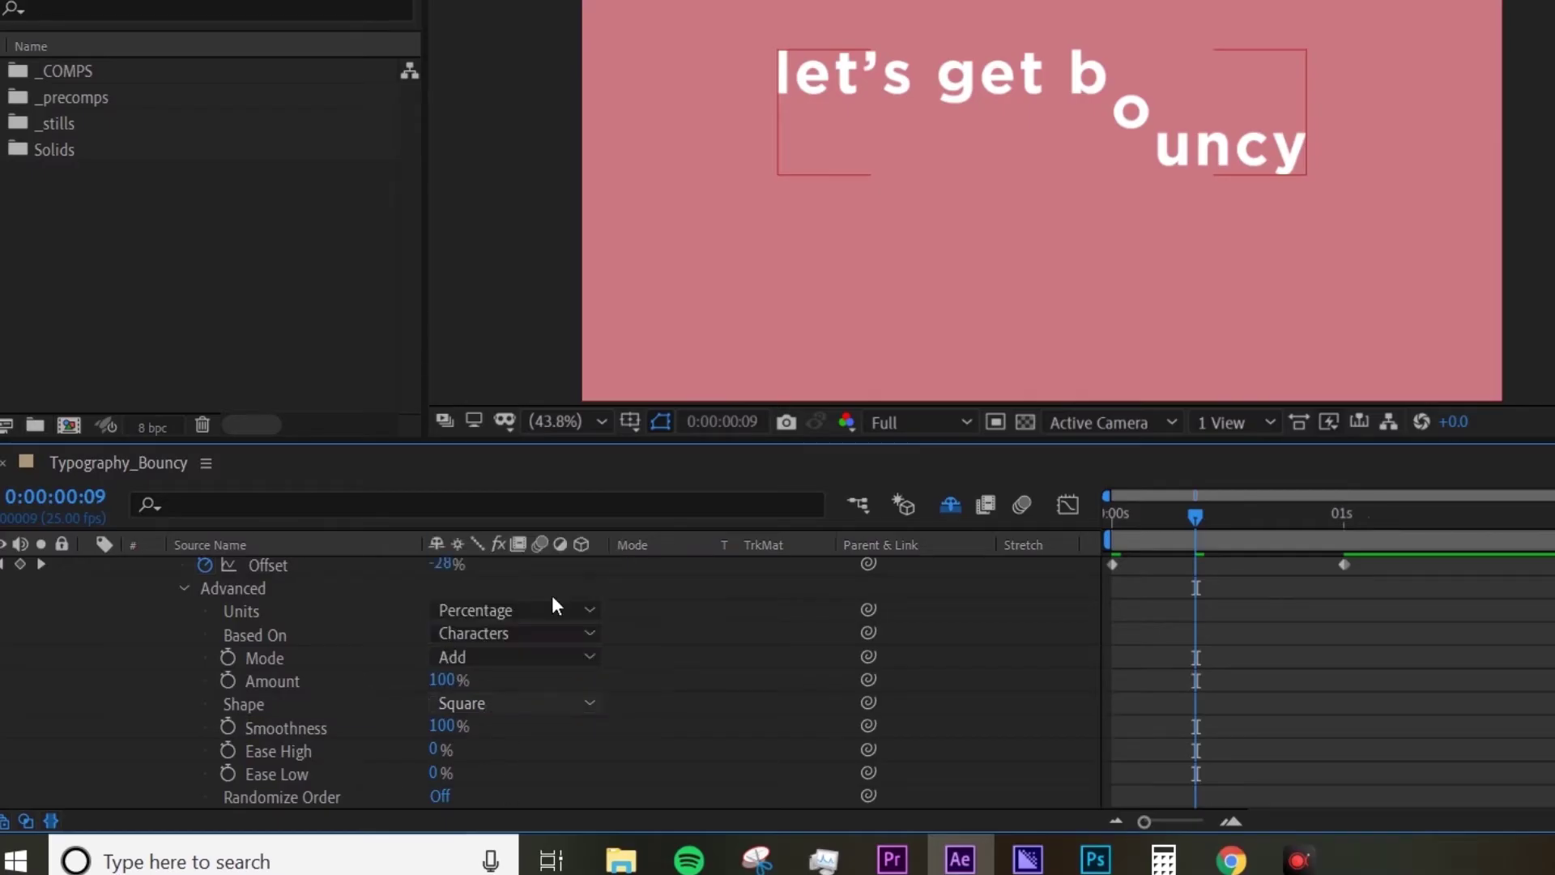
key("Escape")
left_click_drag(441, 727, 679, 737)
left_click(1301, 693)
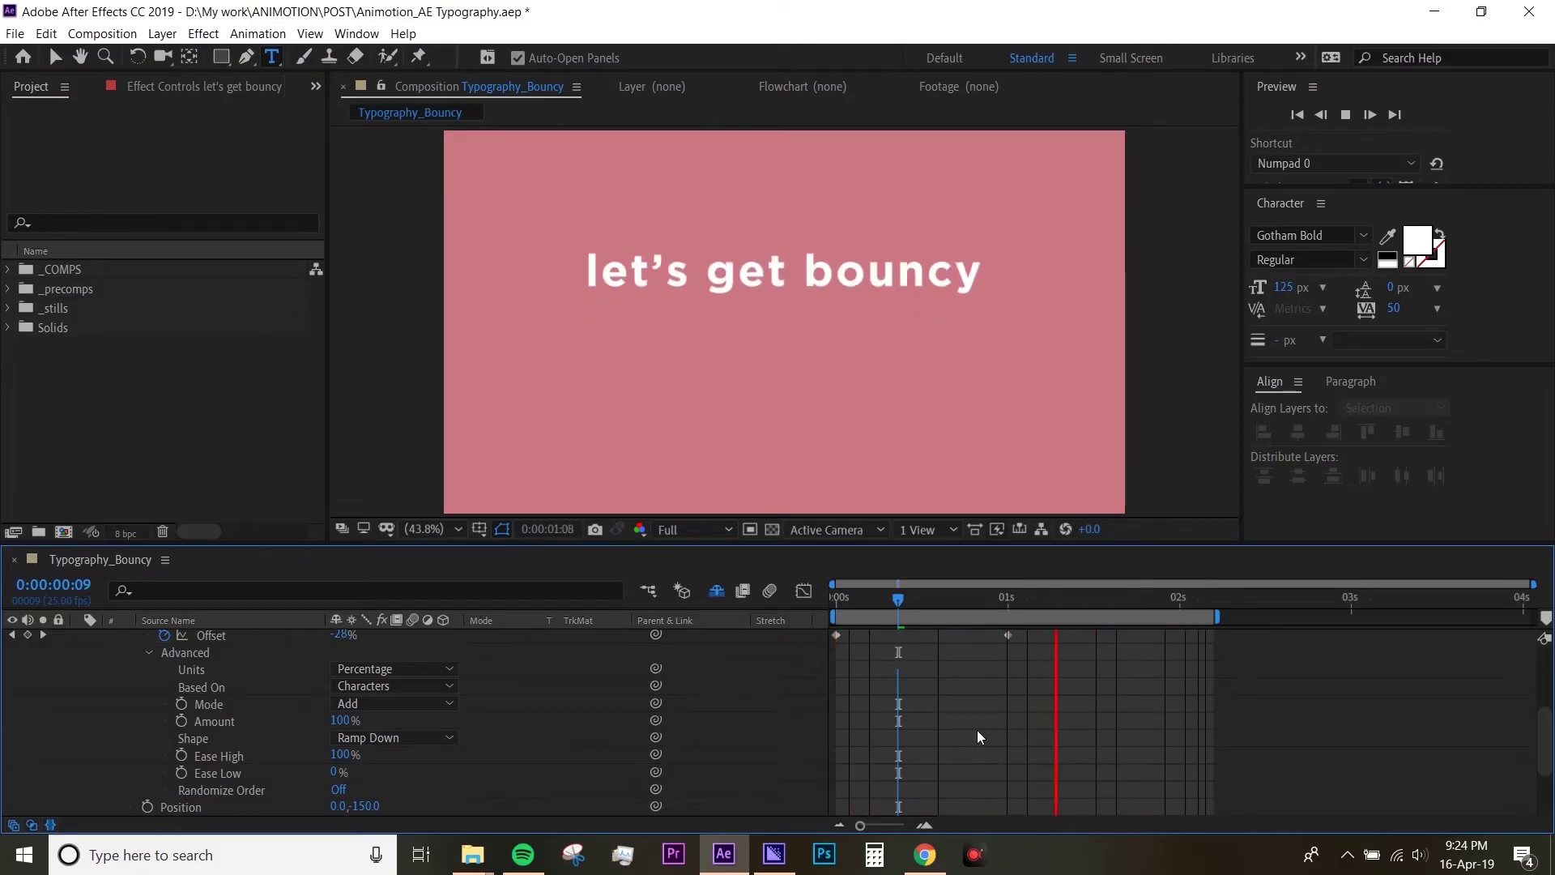
Duplicate the Position 1 animator with Ctrl+D to create Position 2.
left_click(235, 738)
scroll(222, 724, "up", 3)
left_click(115, 724)
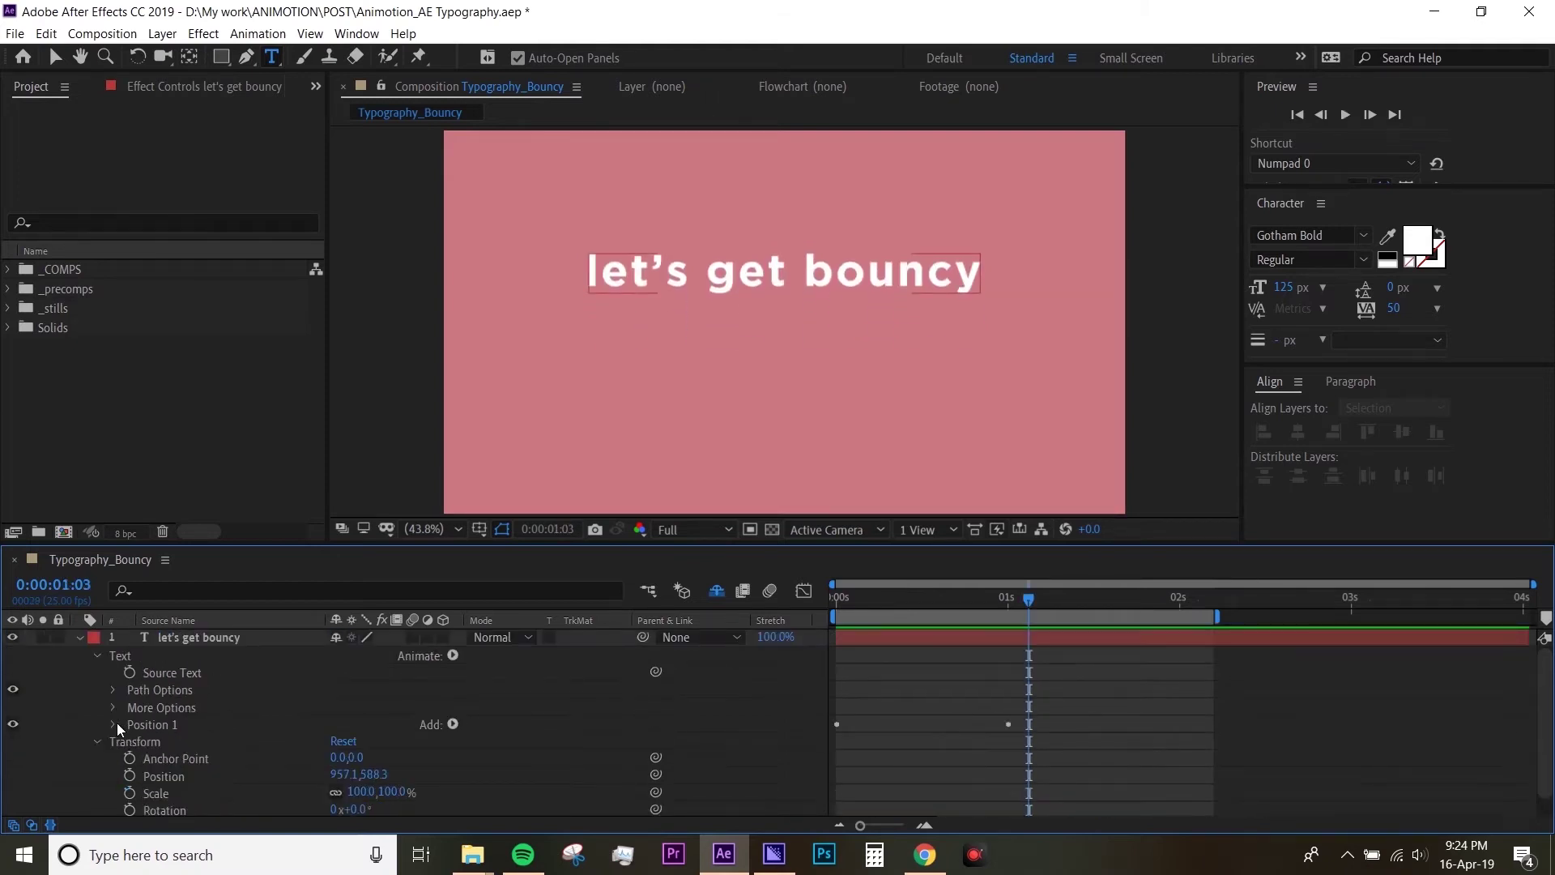
left_click(168, 725)
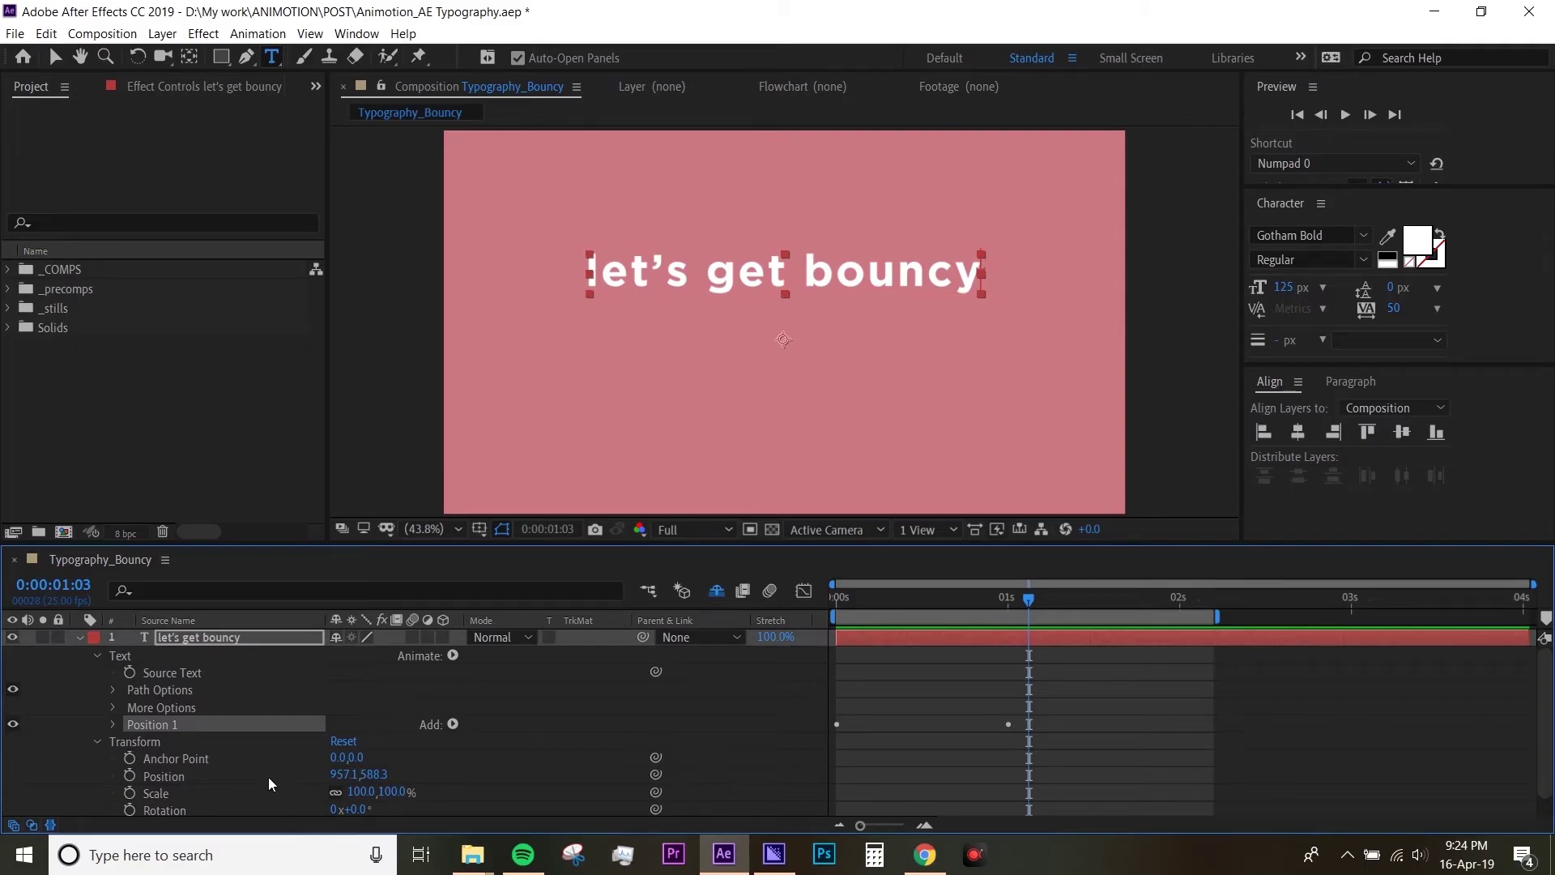
key("ctrl+d")
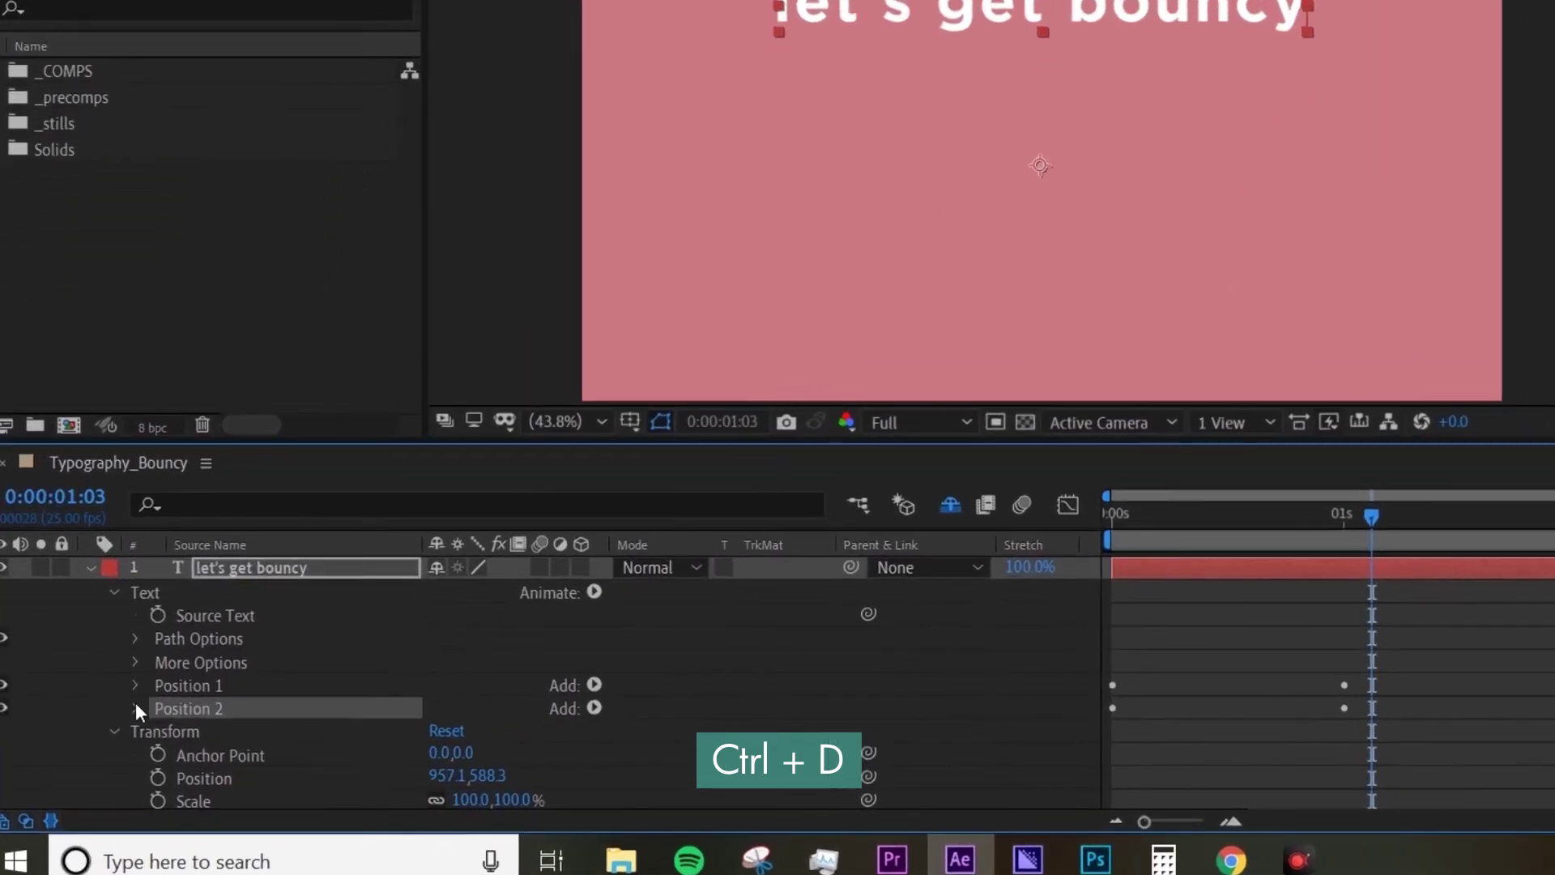
Set Position 2's Position to 0,60.
left_click(135, 707)
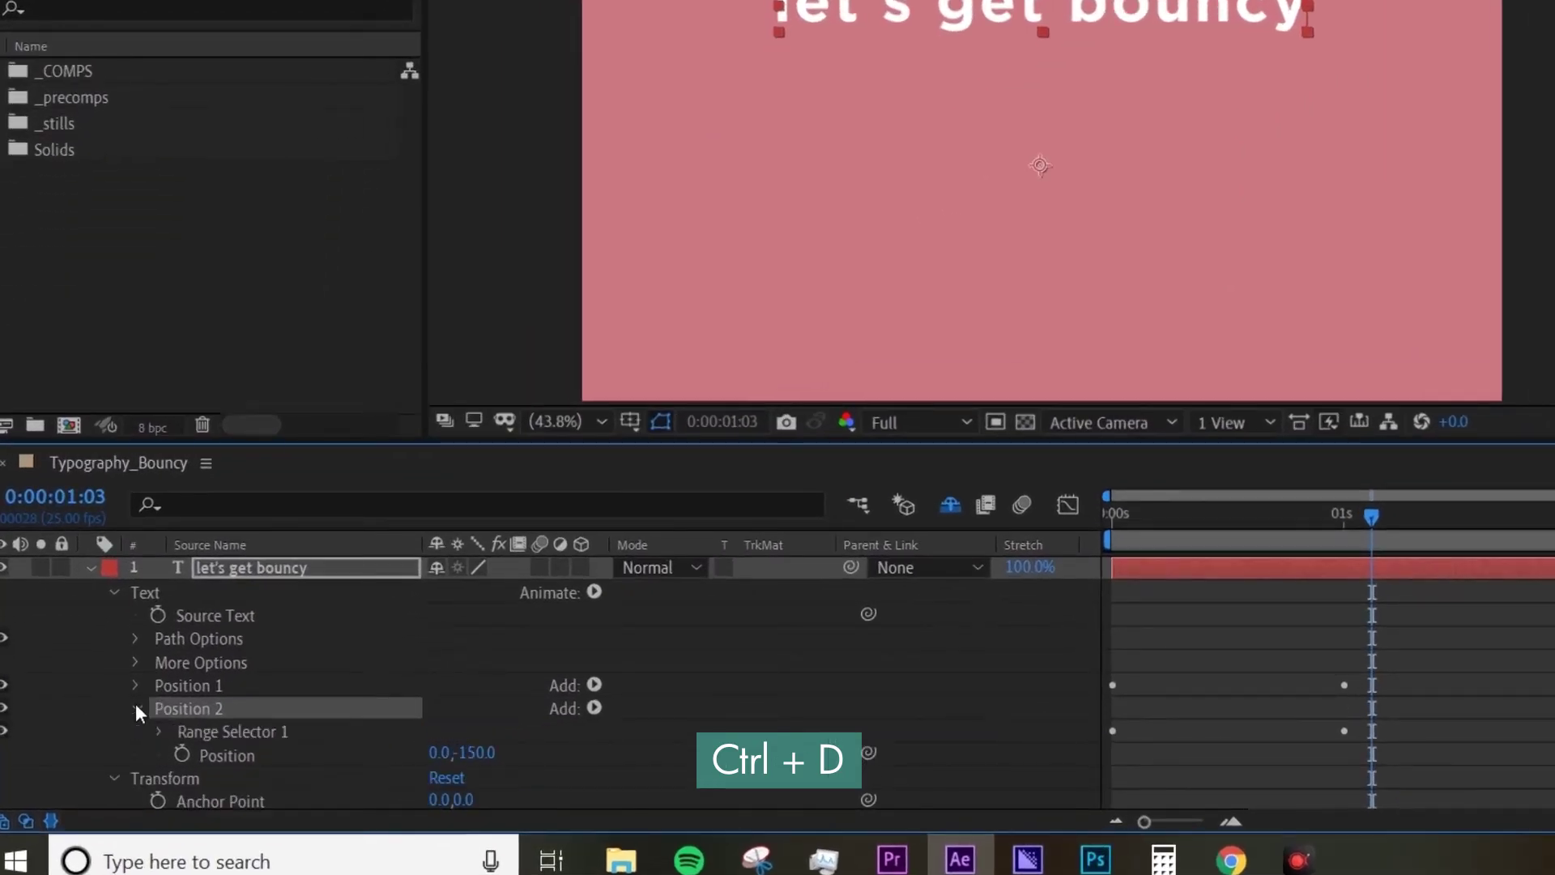
left_click(480, 754)
type("60")
key("Return")
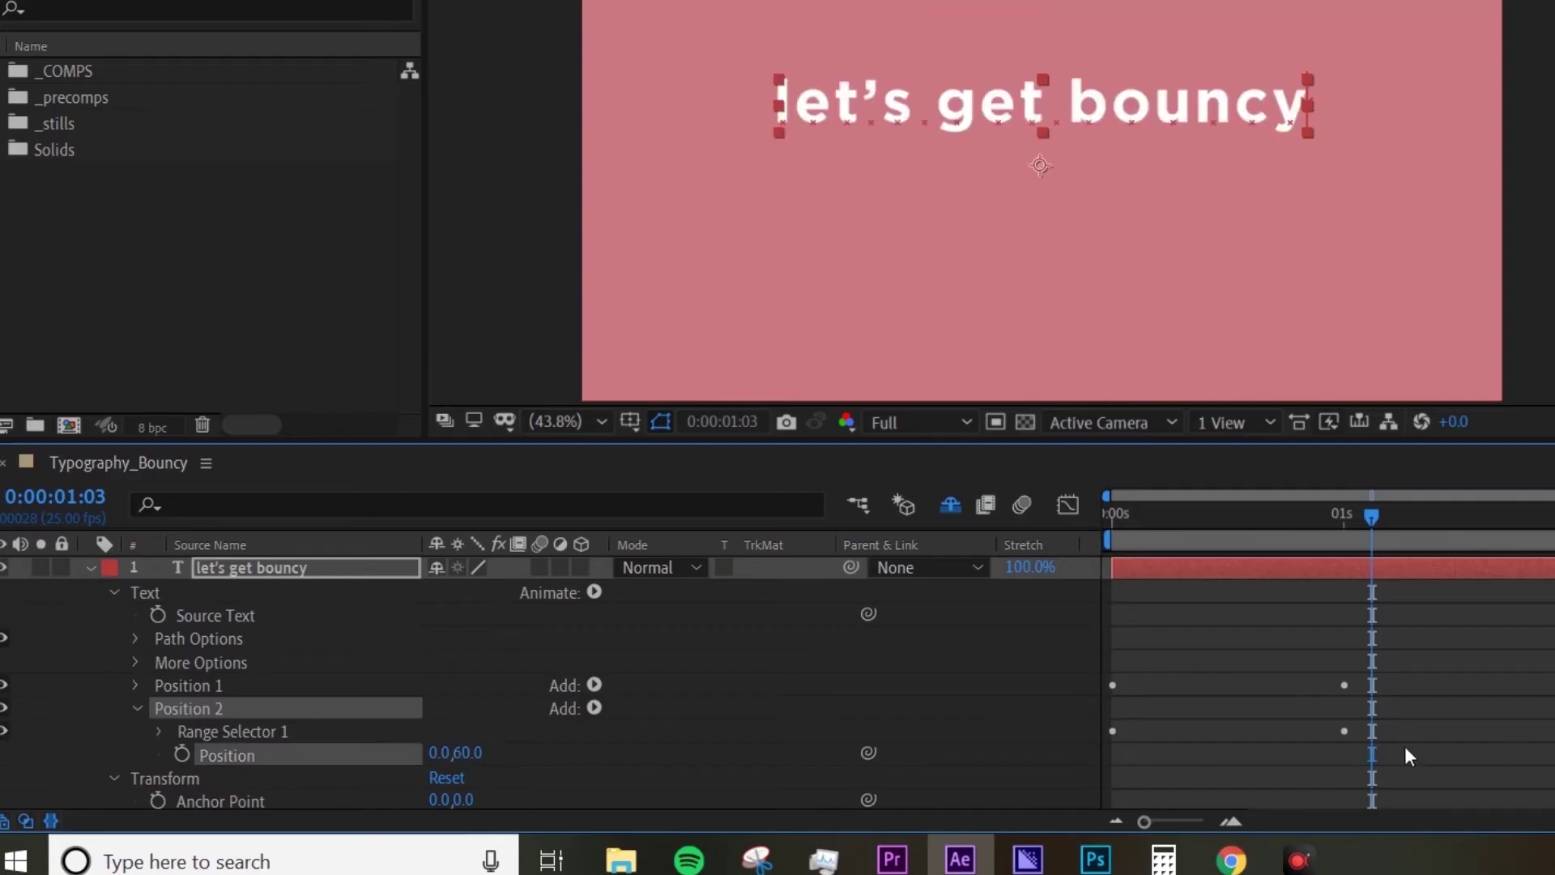
Set Position 2's range selector Ease High and Ease Low to 50% each, then preview.
left_click(159, 732)
scroll(196, 741, "down", 3)
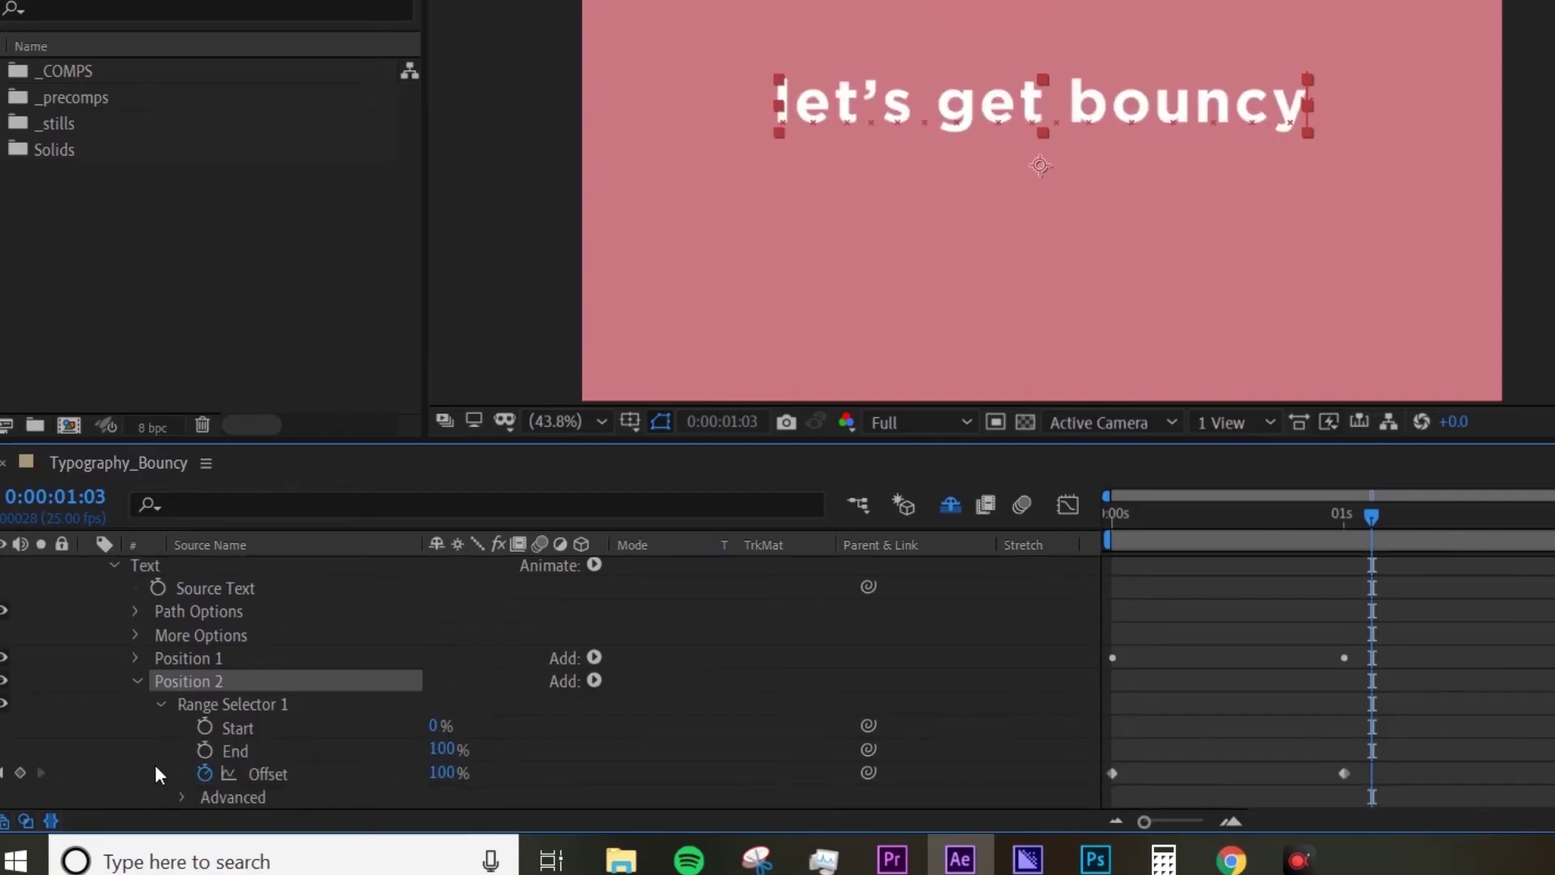
left_click(180, 679)
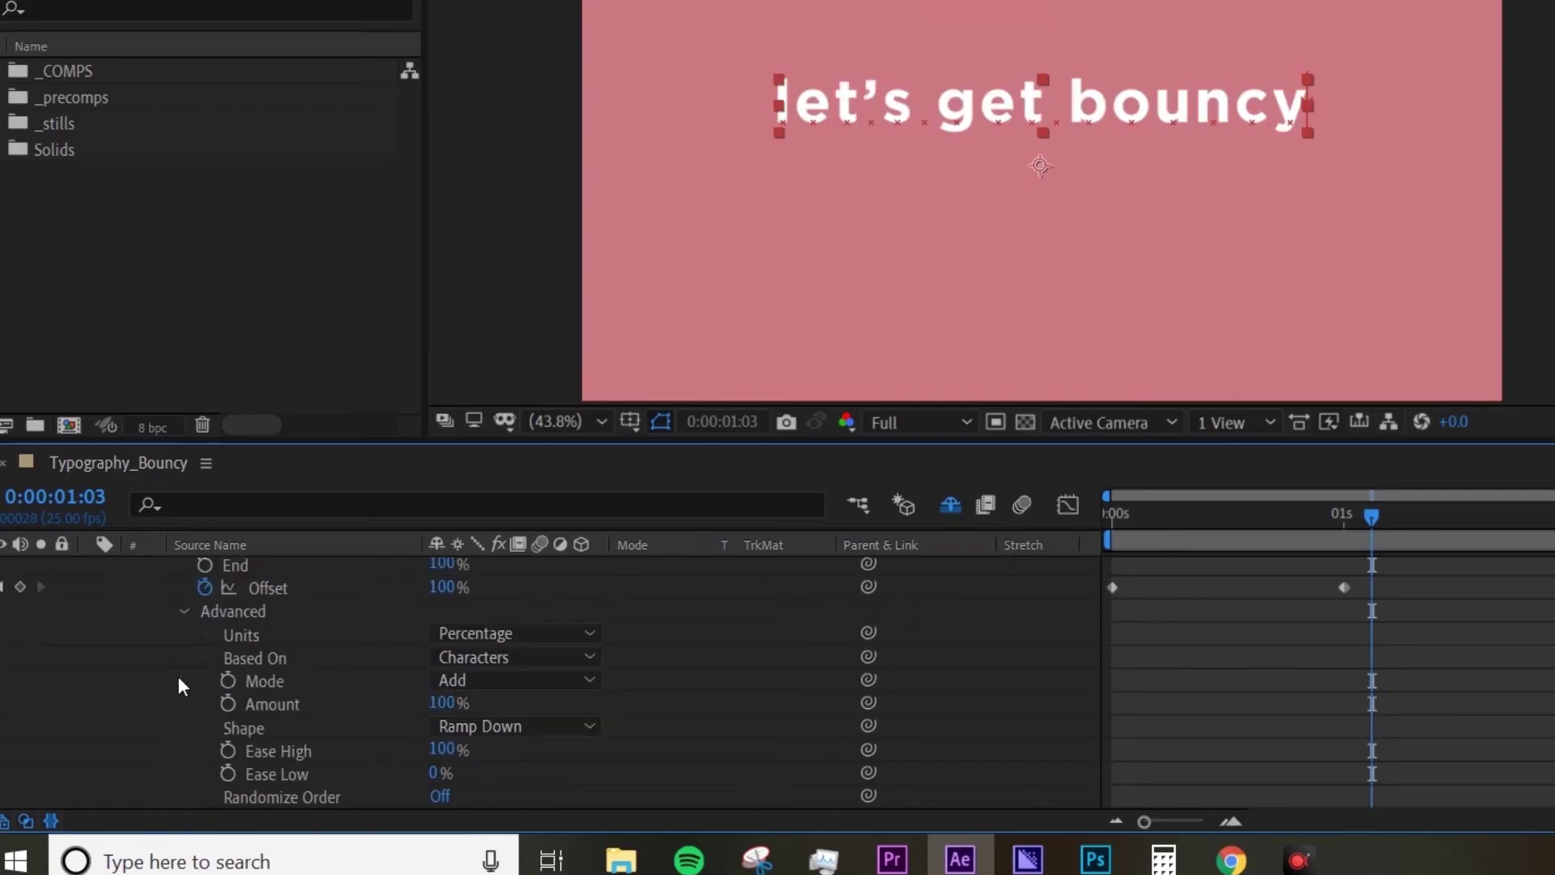
left_click(438, 750)
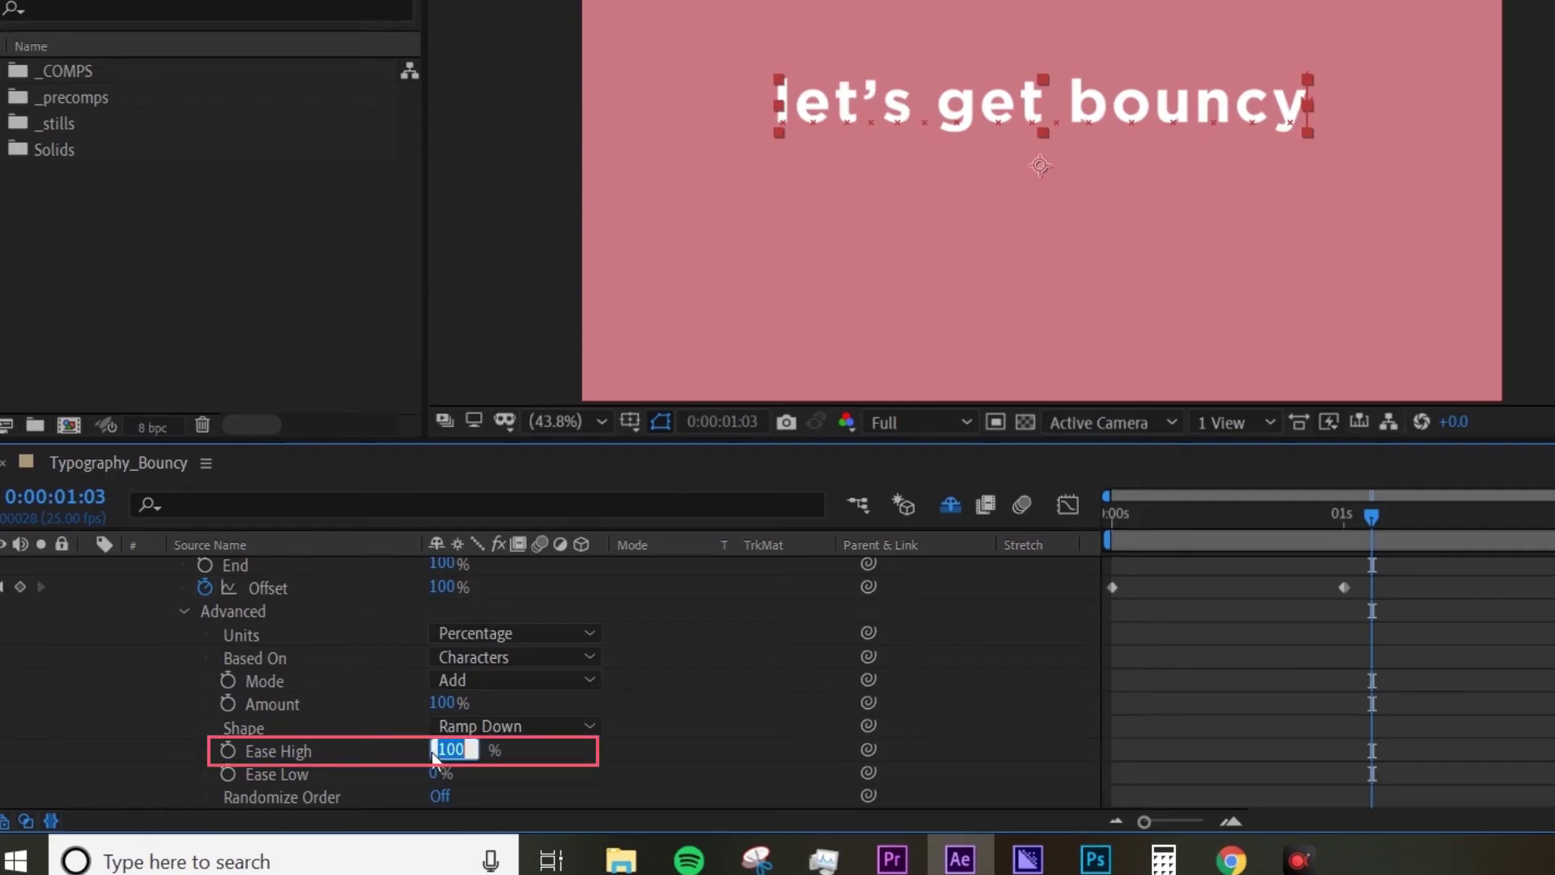
type("50")
key("Tab")
type("5")
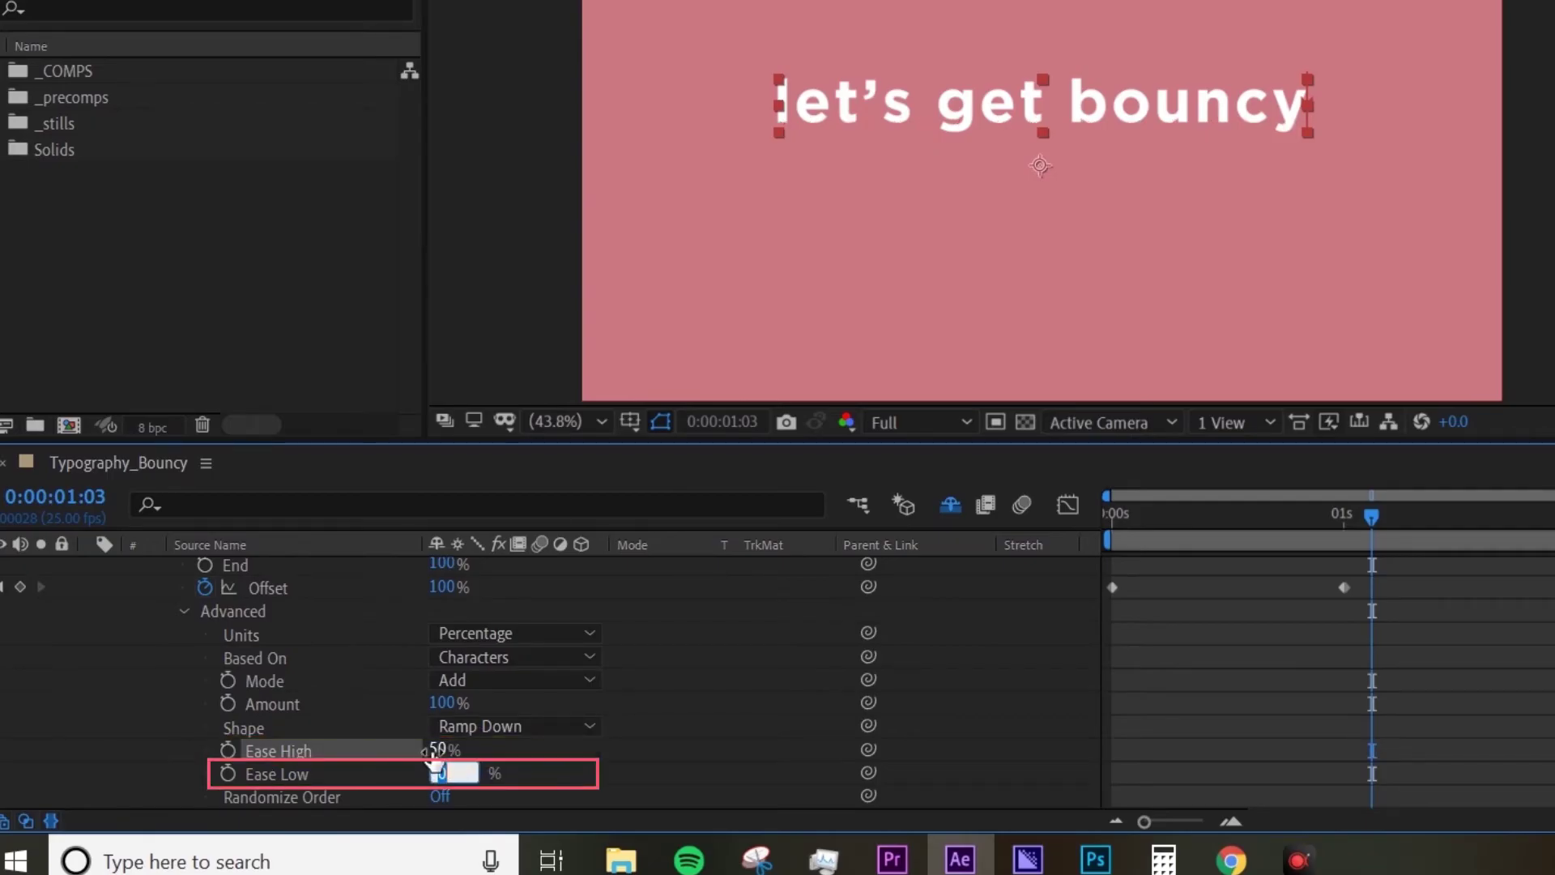
type("0")
key("Return")
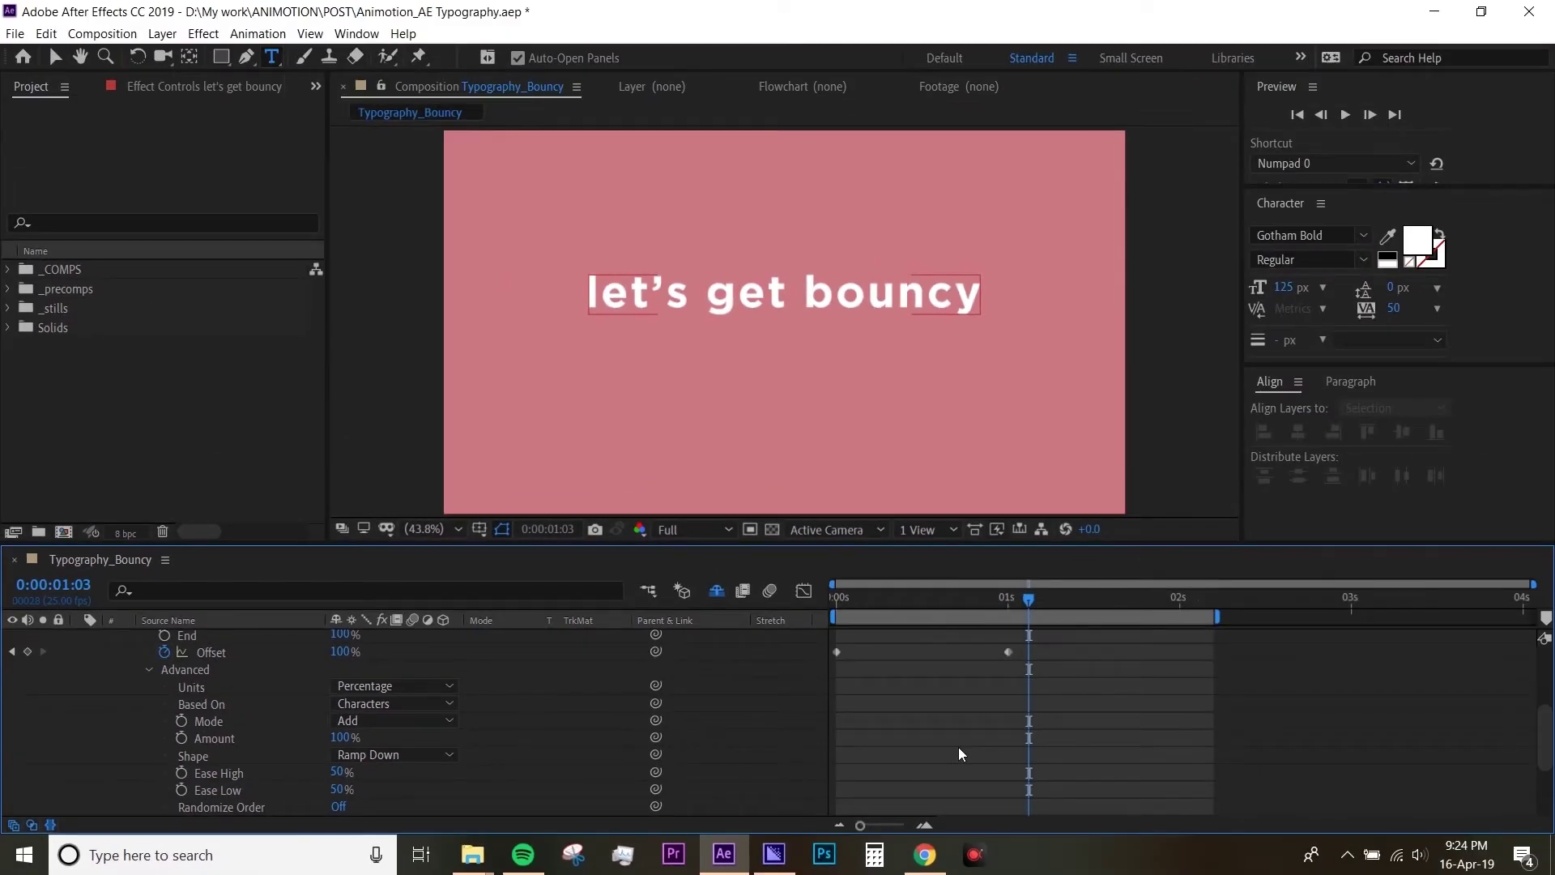
key("KP_0")
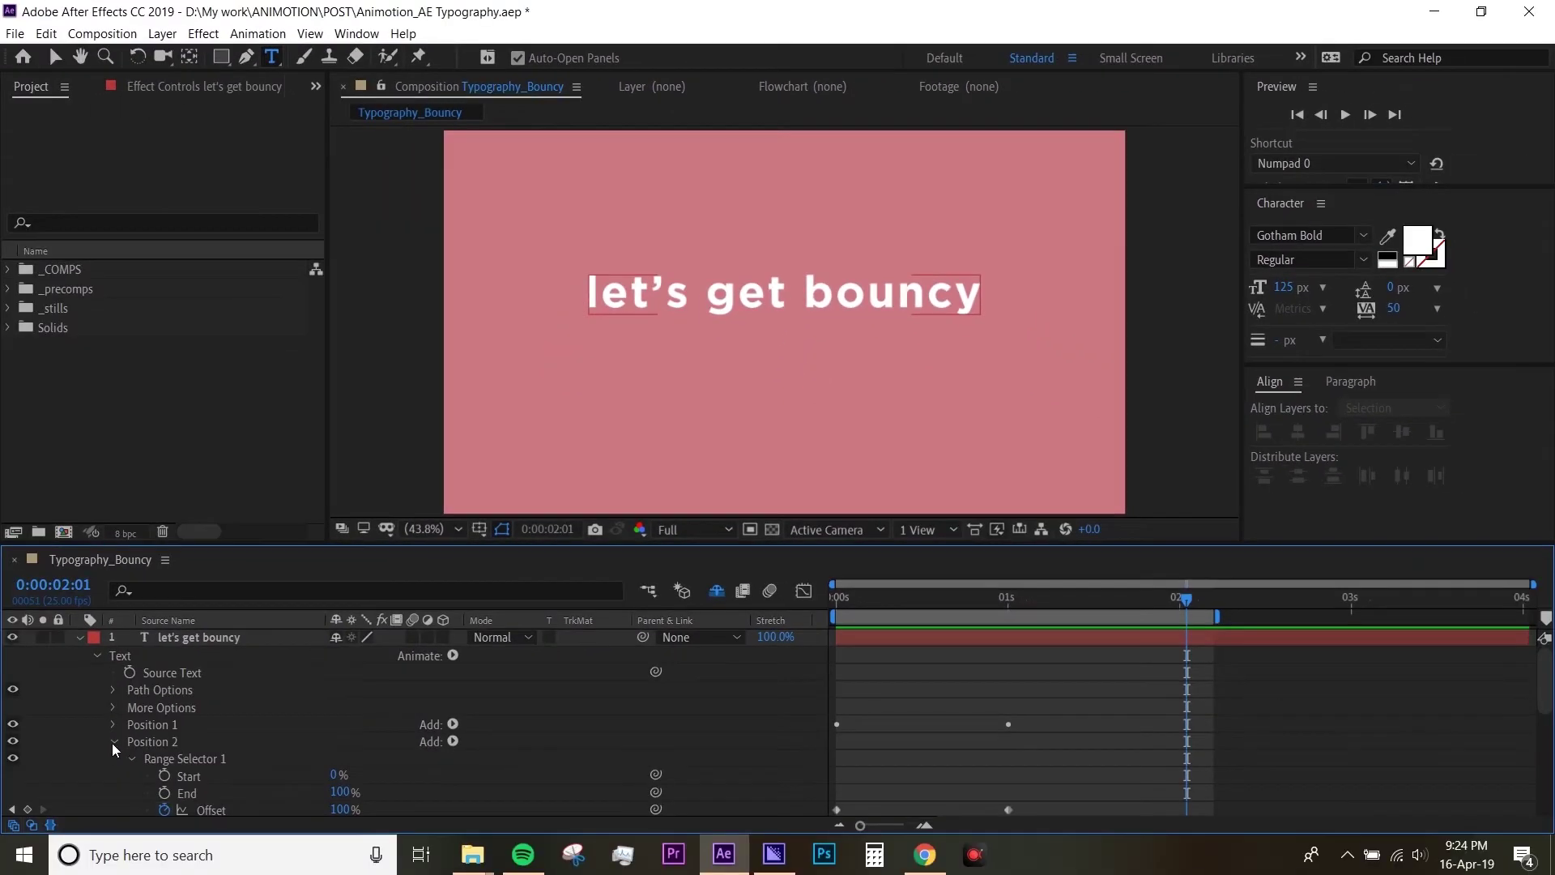
Duplicate Position 2 as Position 3 and set its Position to 0,-15.
left_click(111, 742)
left_click(141, 742)
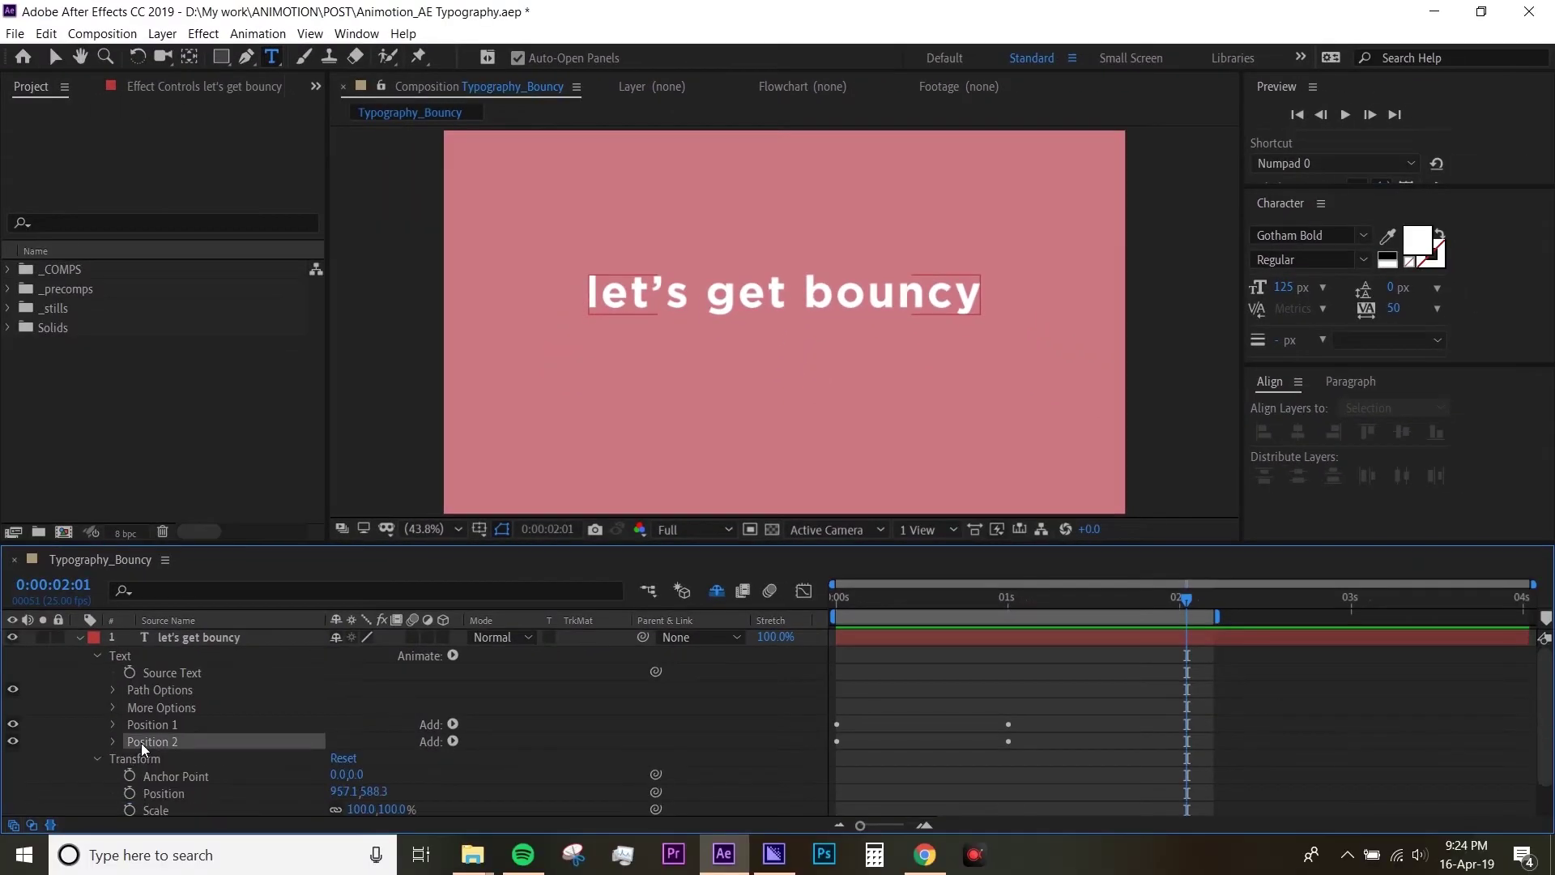
key("ctrl+d")
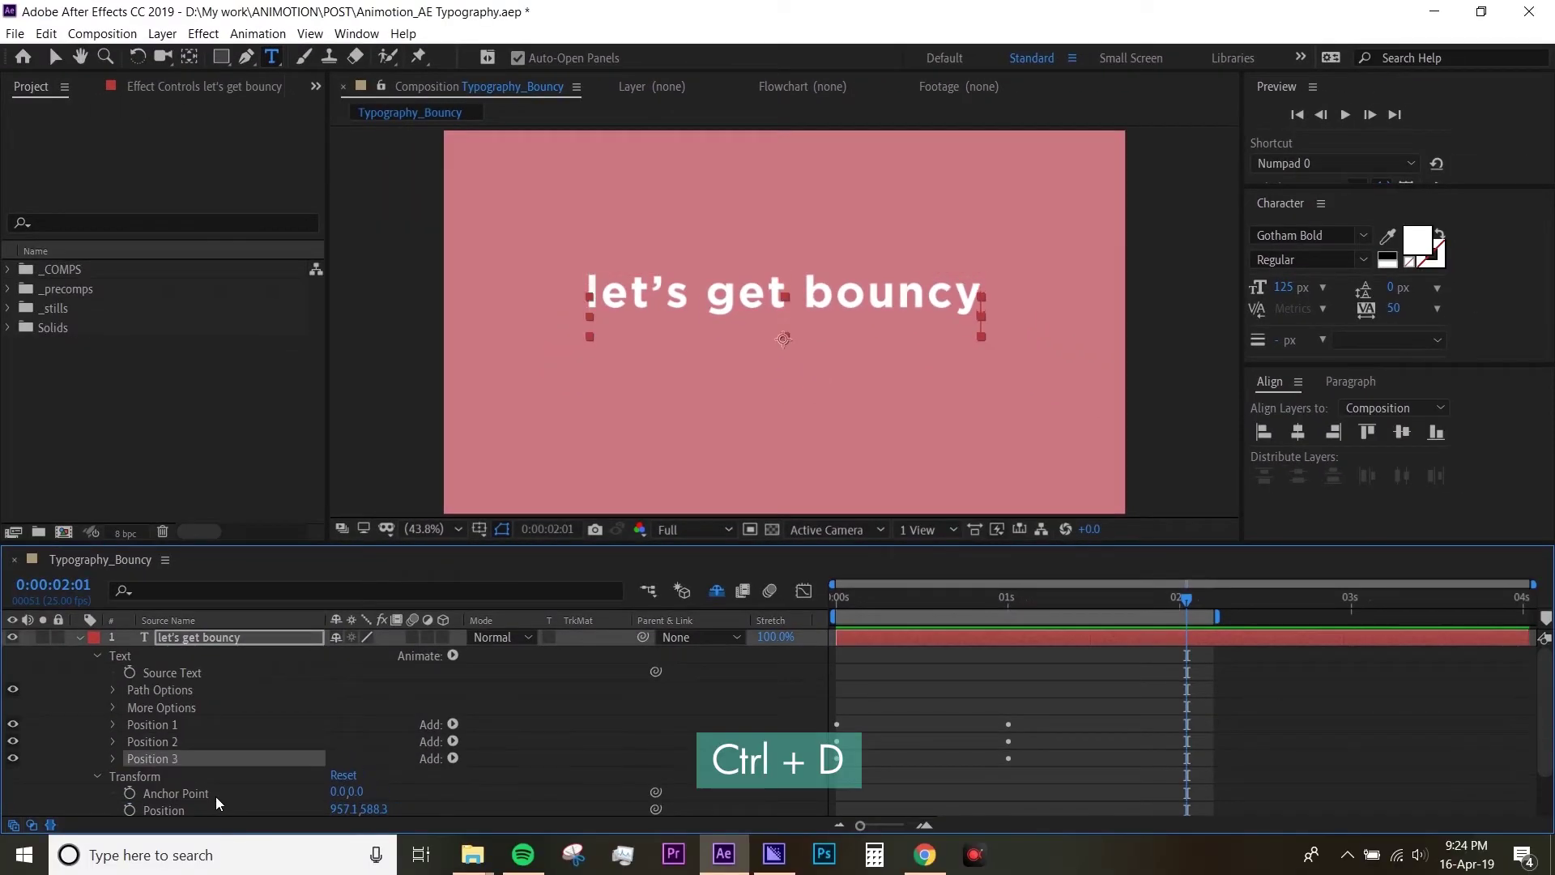
left_click(113, 760)
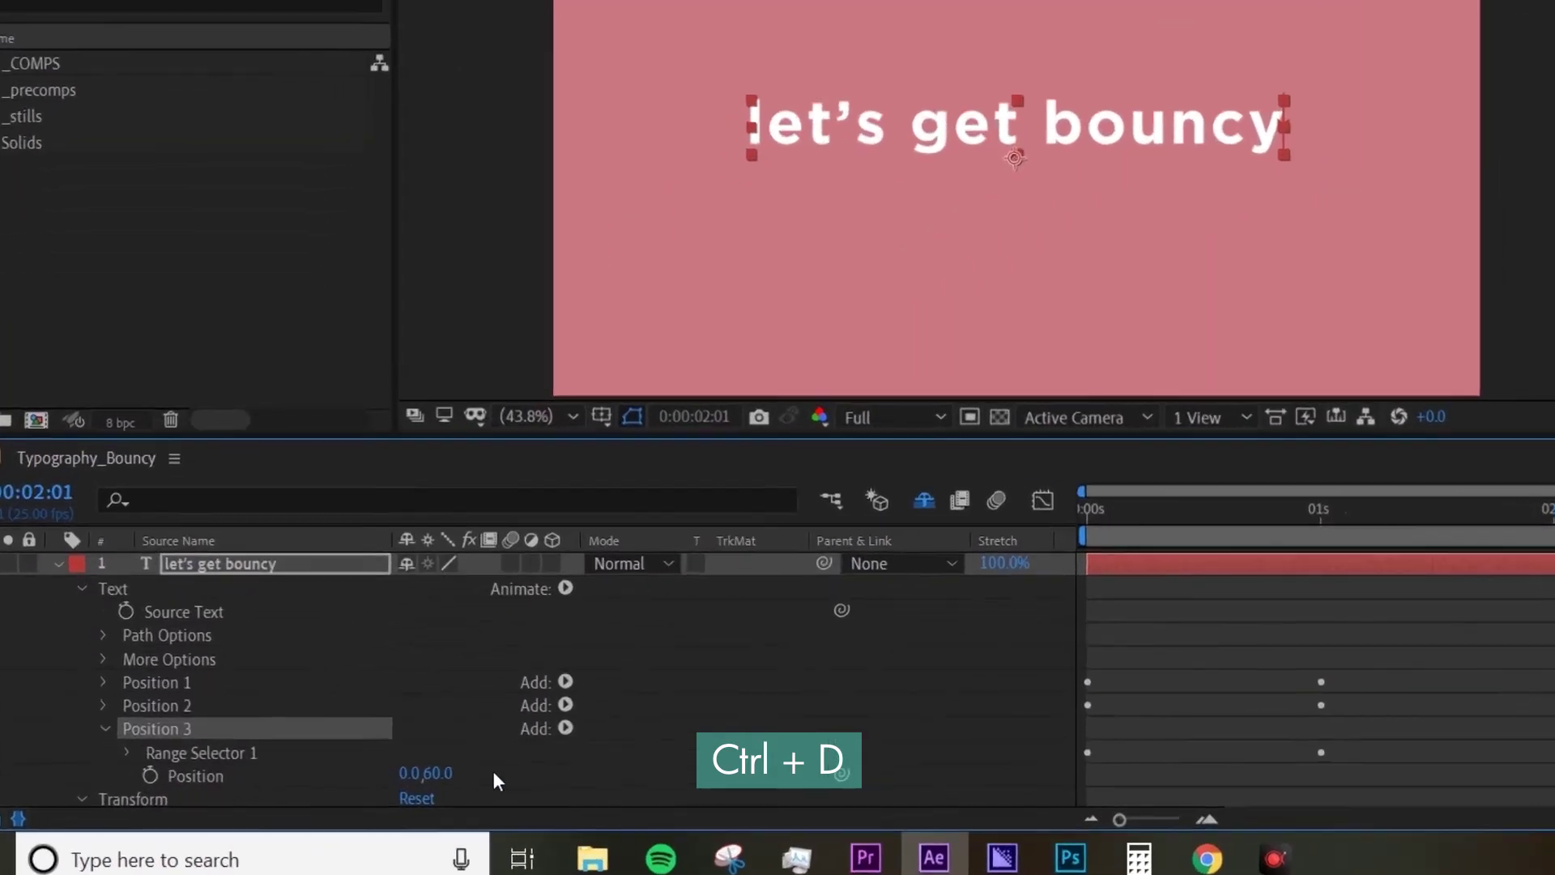
scroll(389, 778, "down", 3)
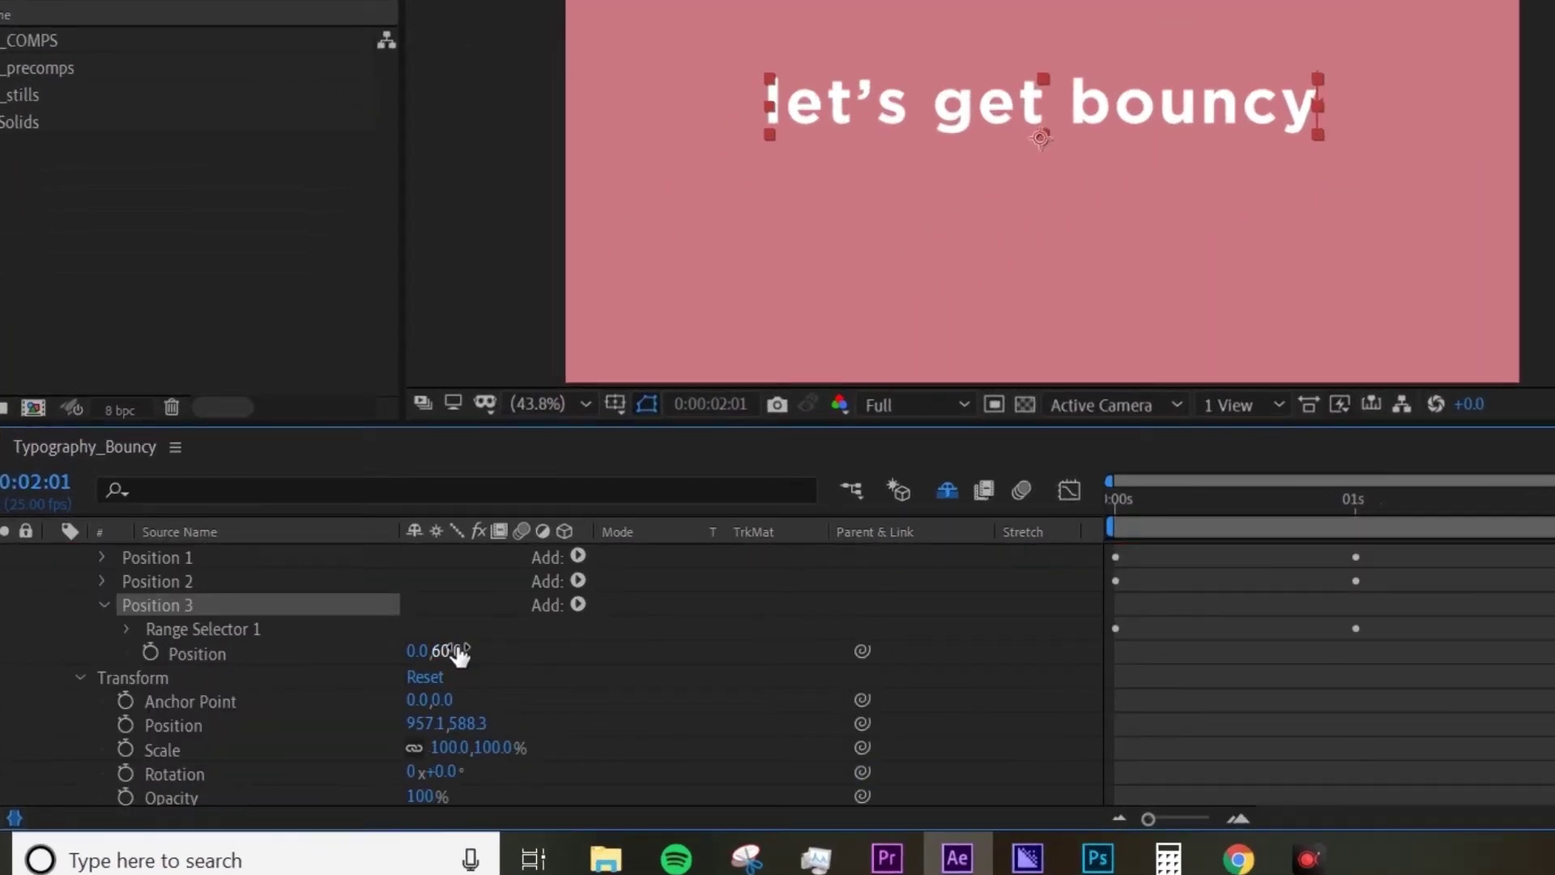
left_click(455, 651)
type("-15")
key("Return")
Preview the three-stage bounce animation.
left_click(1217, 678)
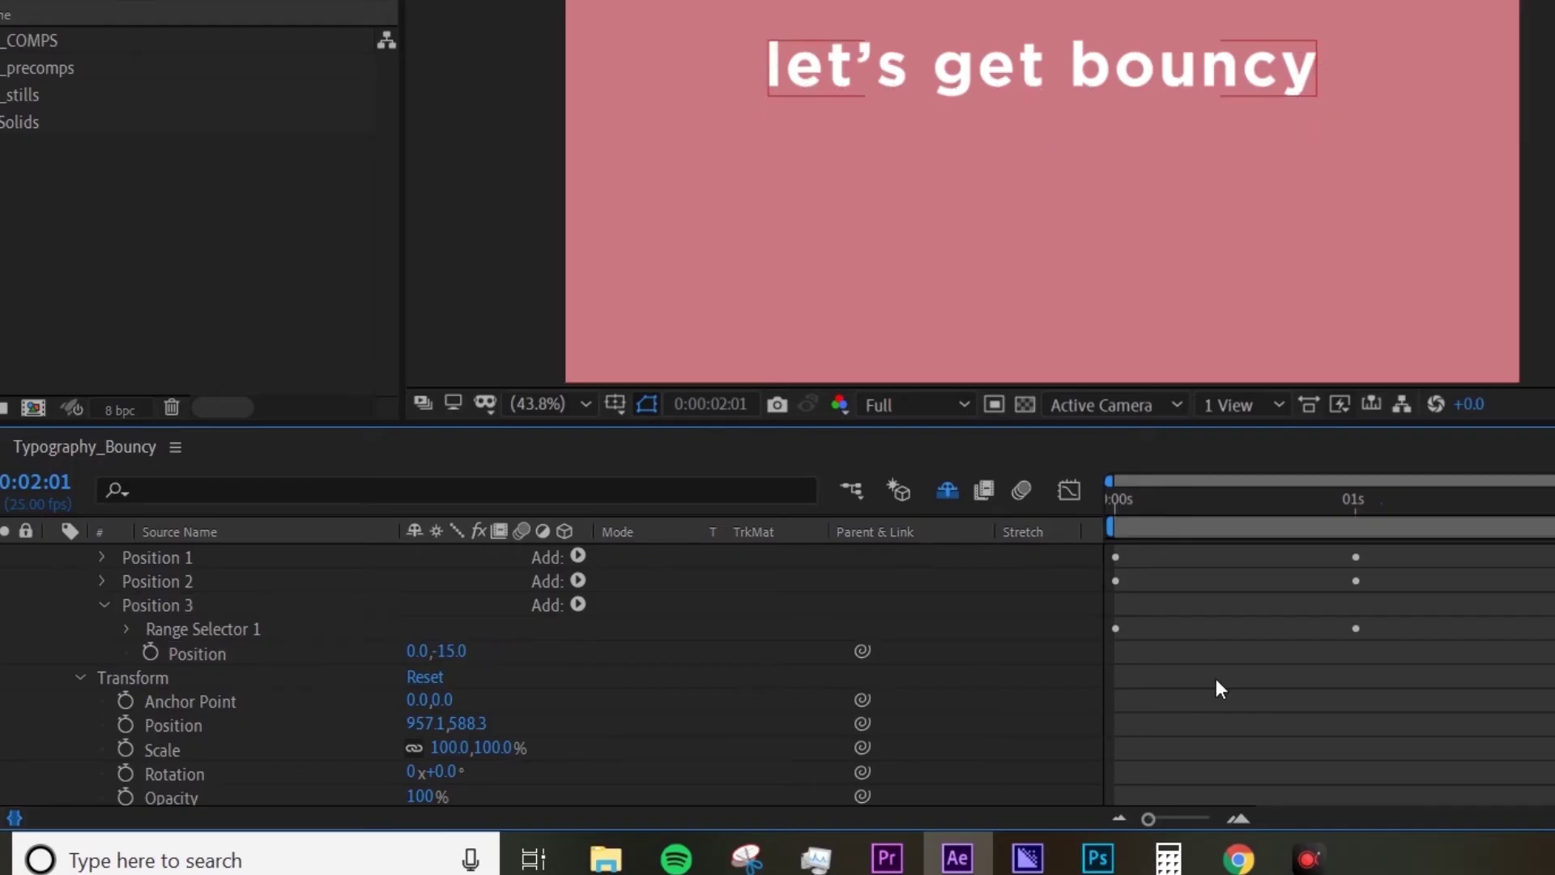
key("space")
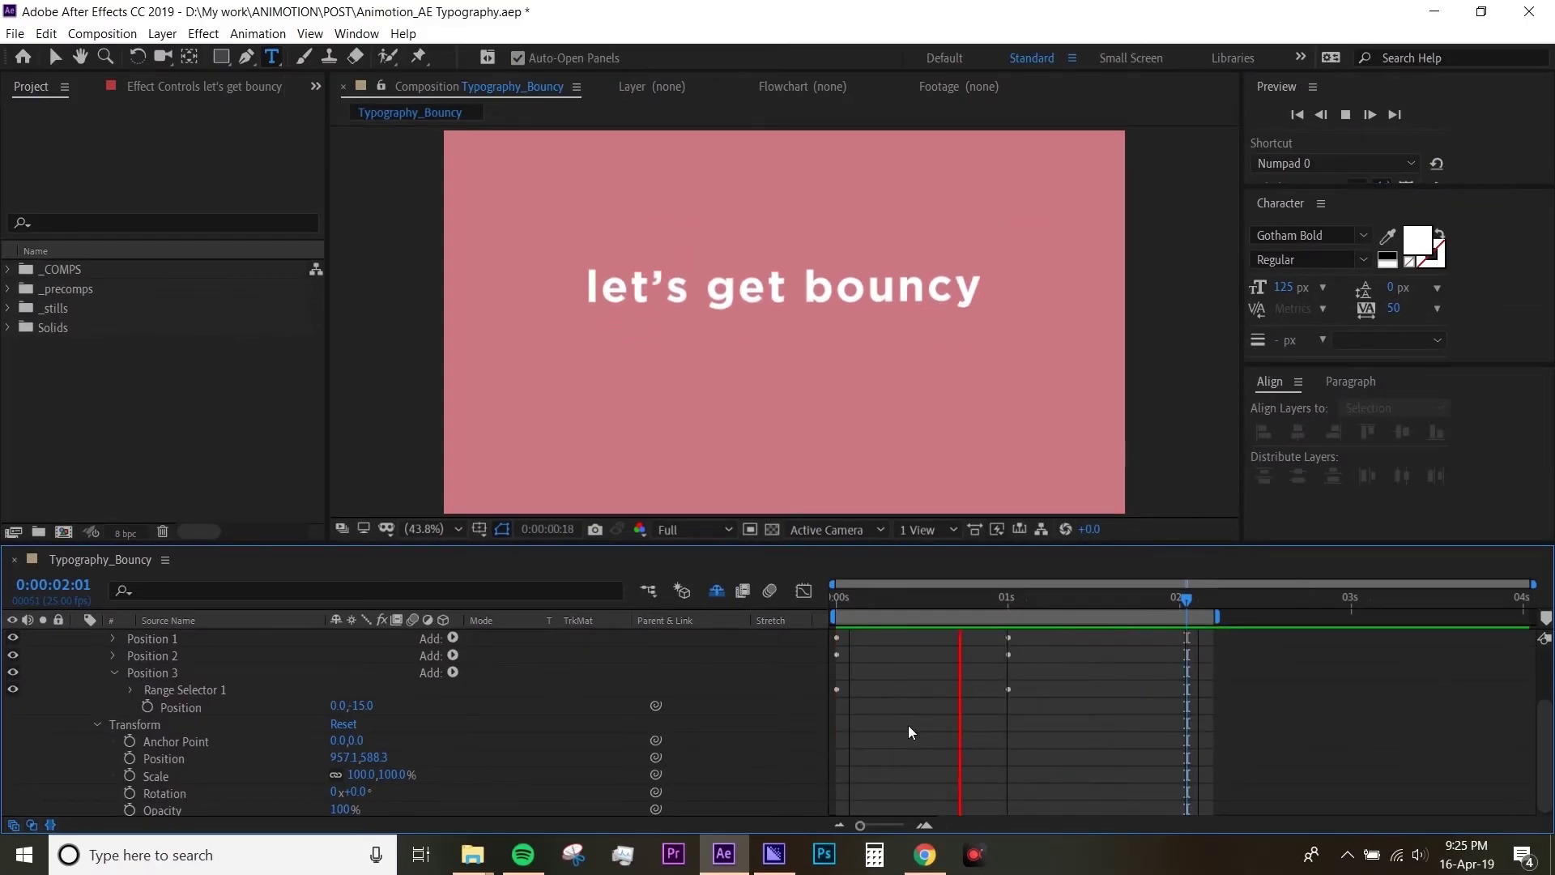
key("space")
scroll(954, 800, "up", 2)
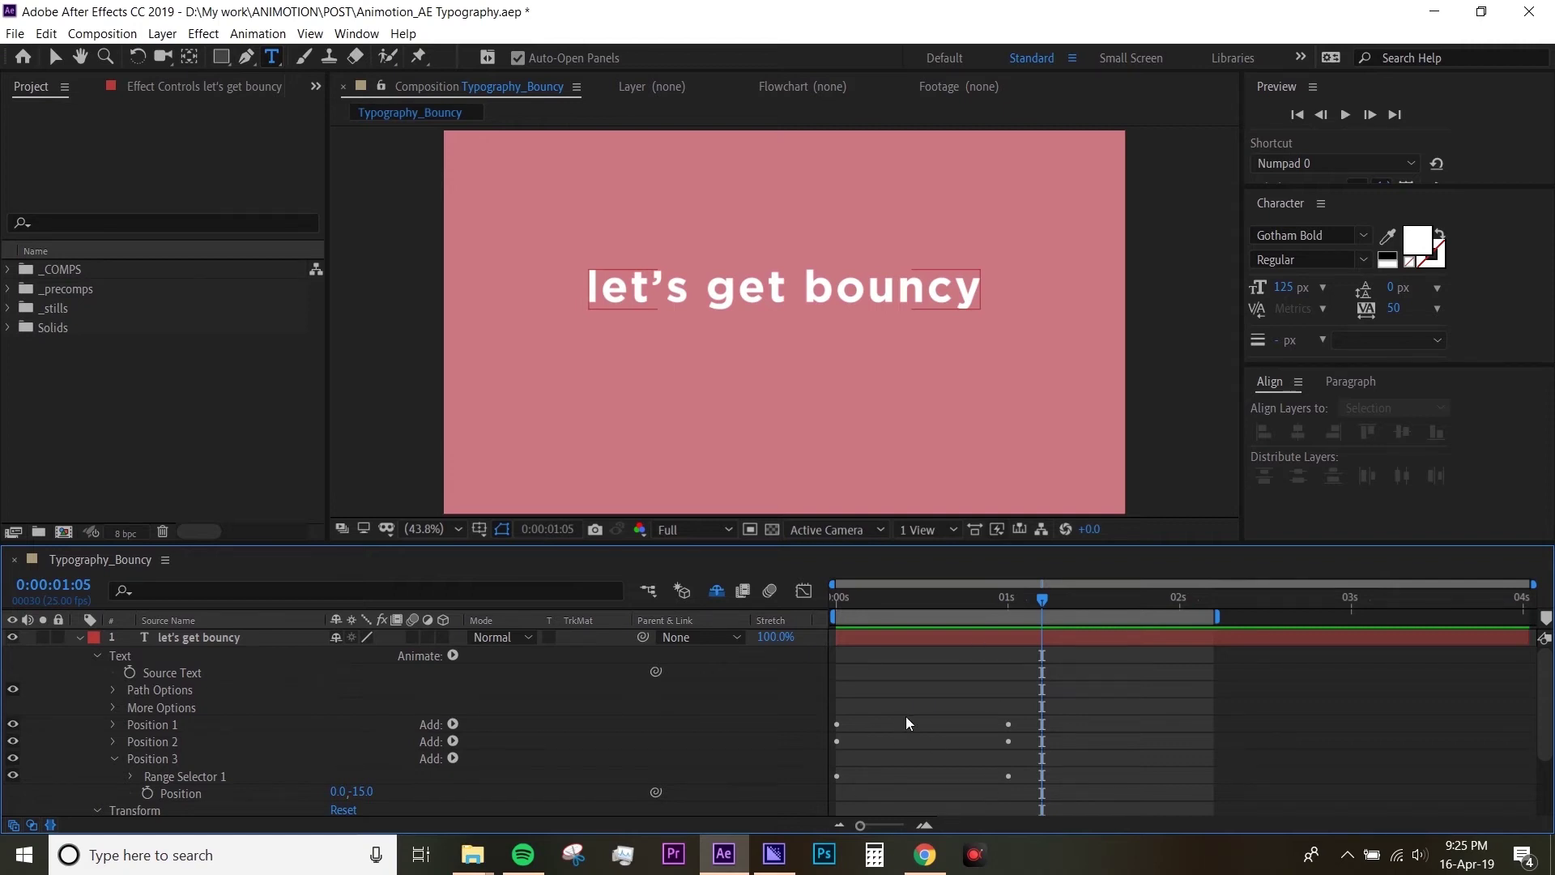
Show the Offset keyframes with U and shift the lower rows progressively later.
left_click(930, 636)
key("u")
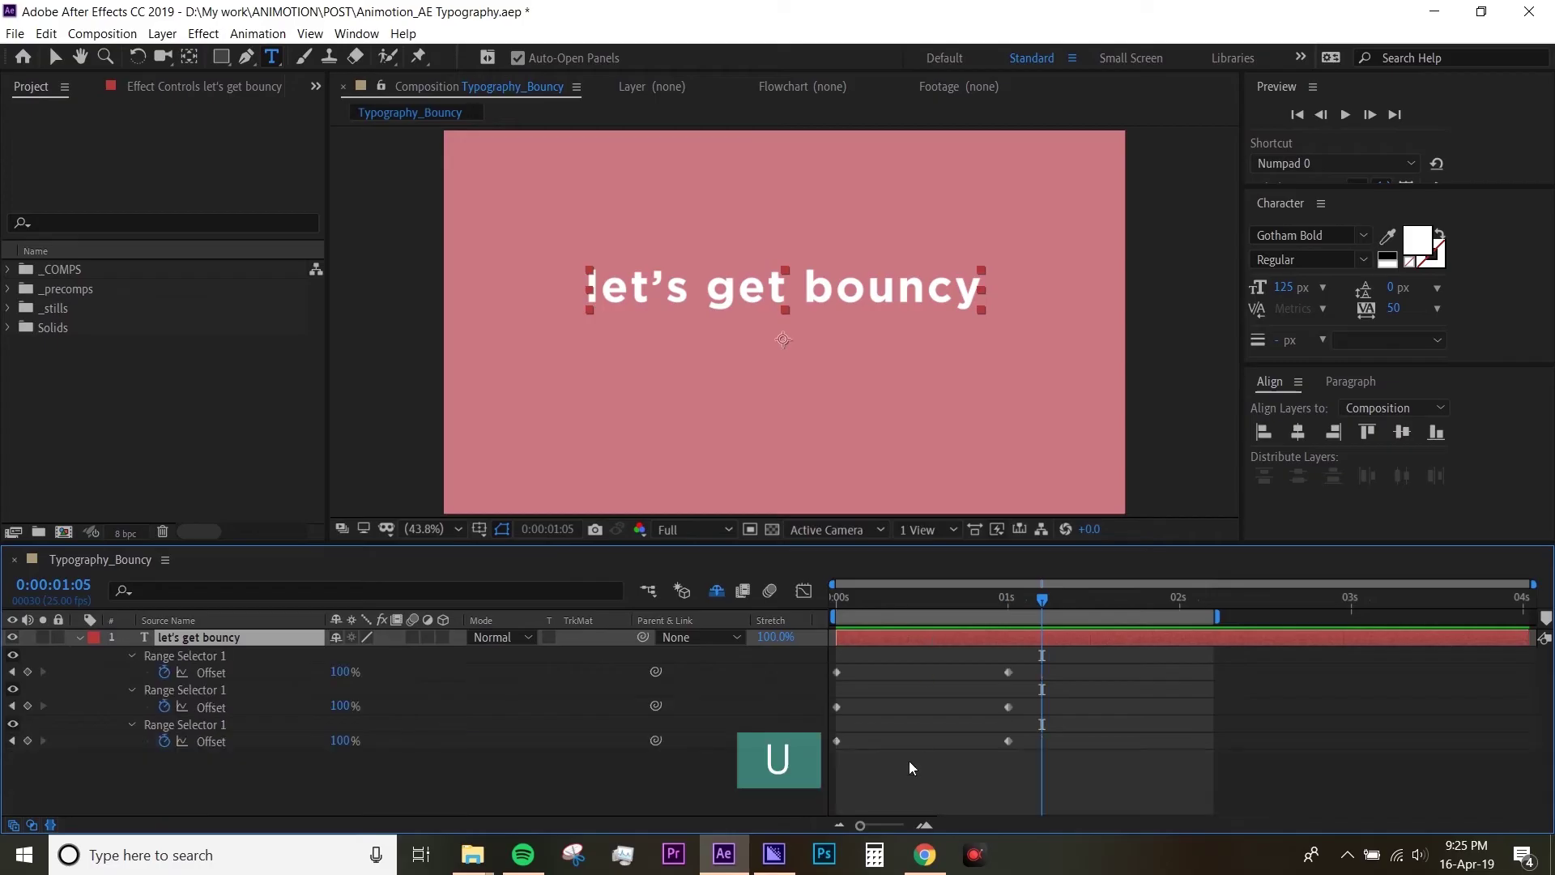
left_click_drag(1138, 777, 862, 703)
left_click_drag(1095, 751, 904, 737)
left_click_drag(1152, 758, 876, 703)
left_click(875, 775)
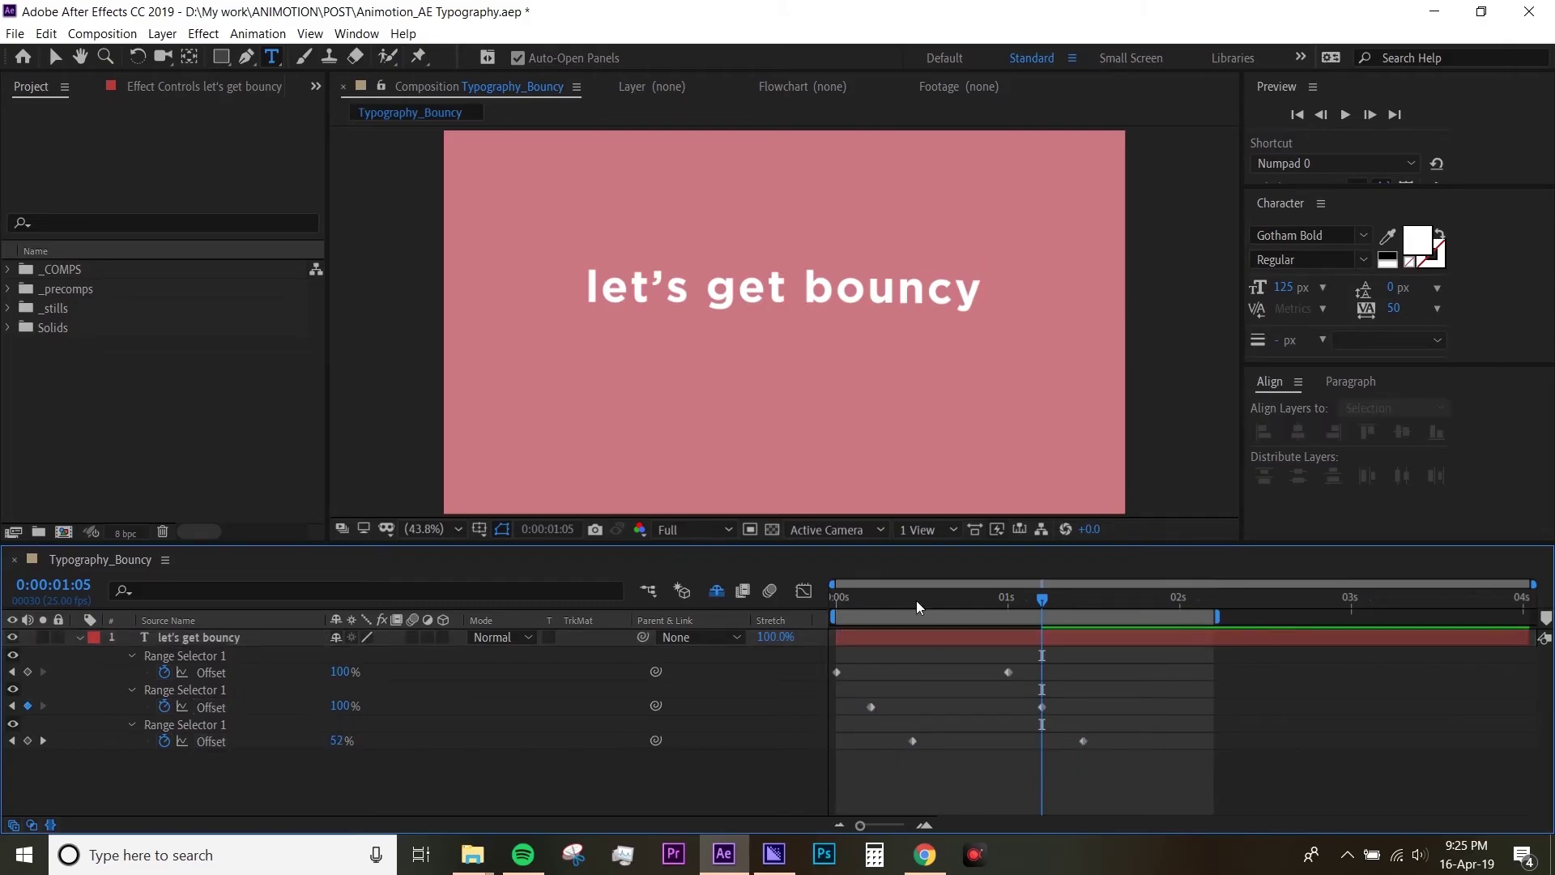
Preview the staggered bounce and return the time indicator to the start.
key("space")
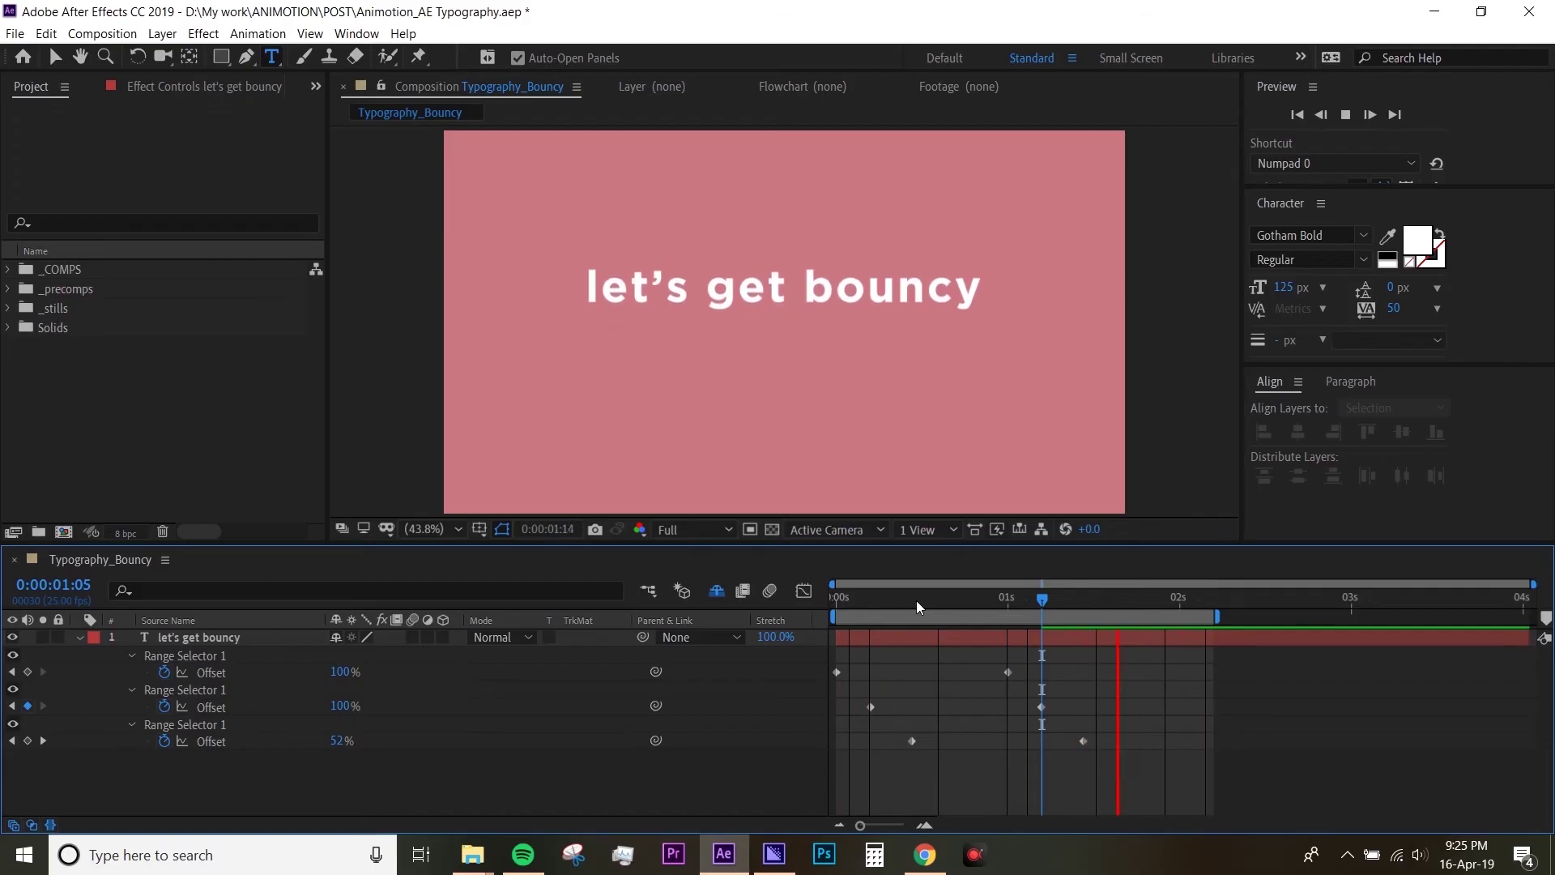
key("space")
left_click_drag(879, 598, 837, 601)
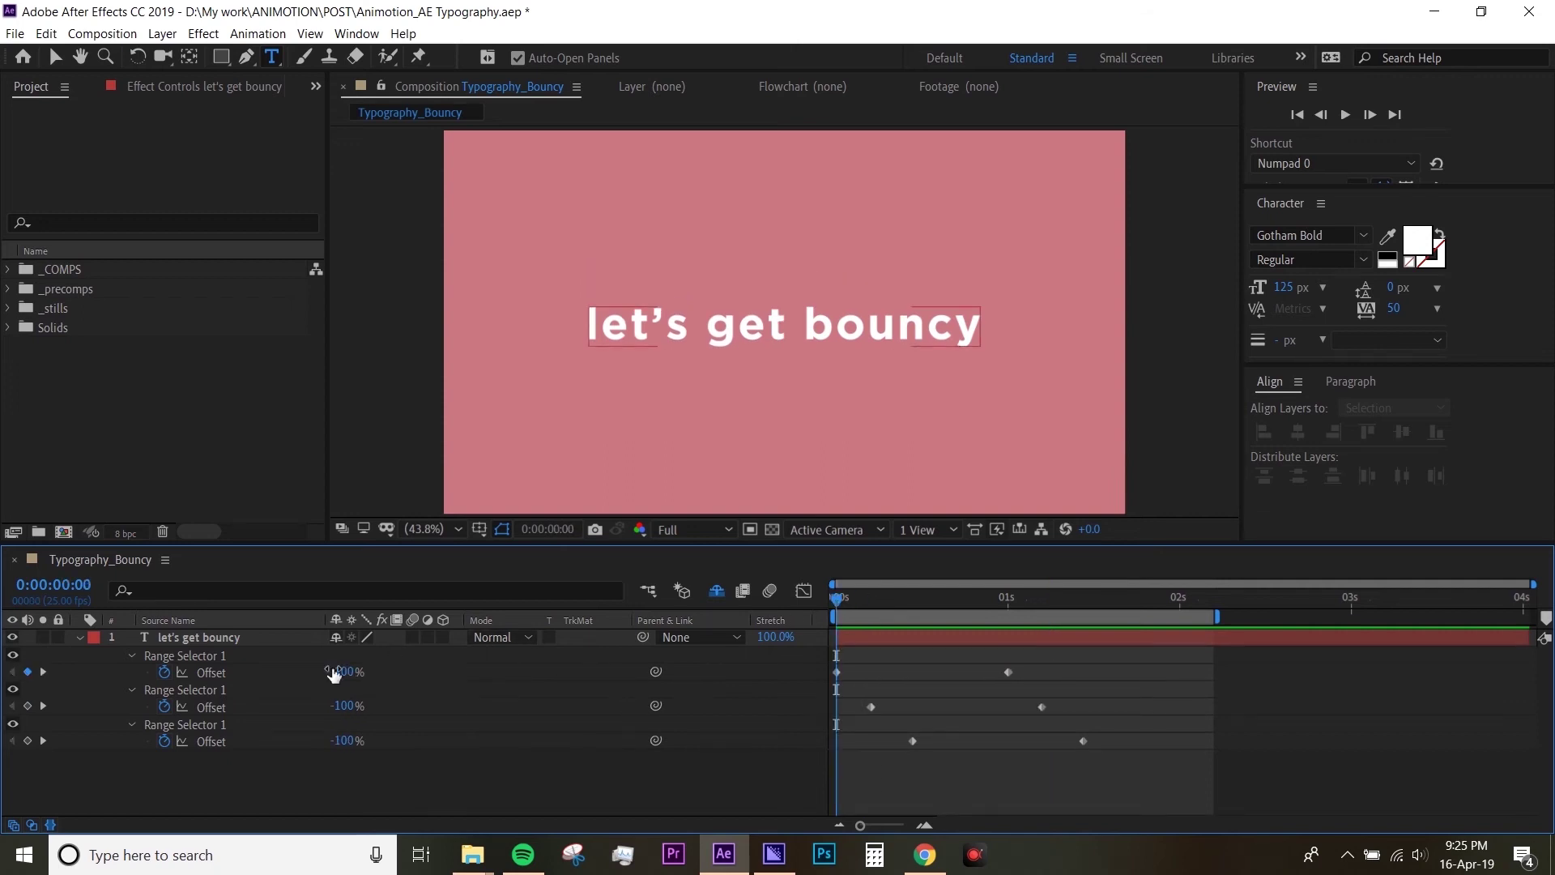
Add an Opacity animator to the text layer.
left_click(78, 638)
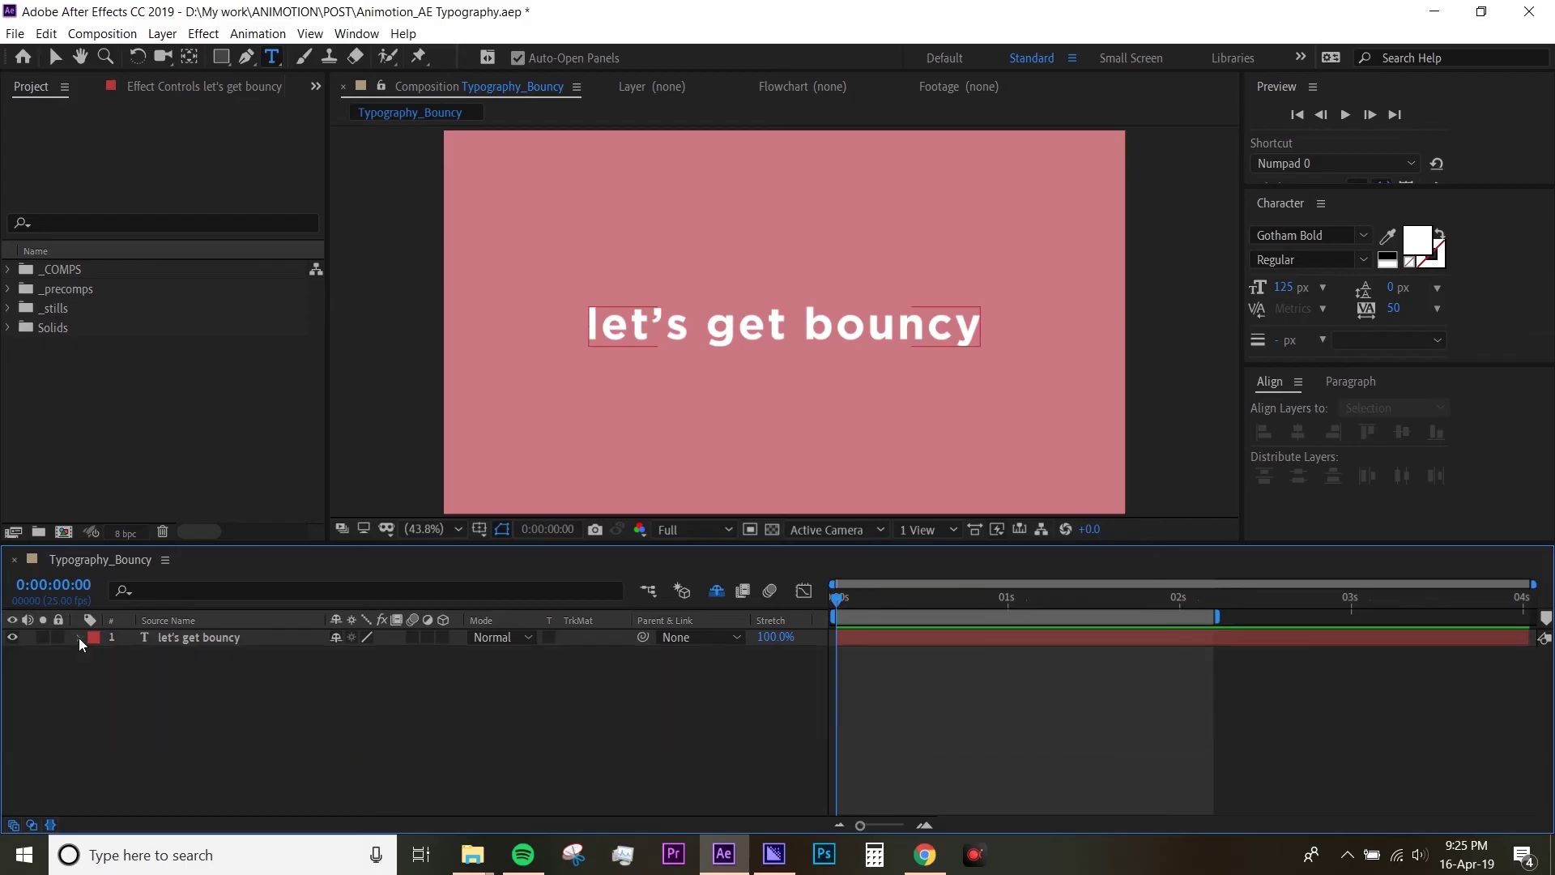
left_click(79, 638)
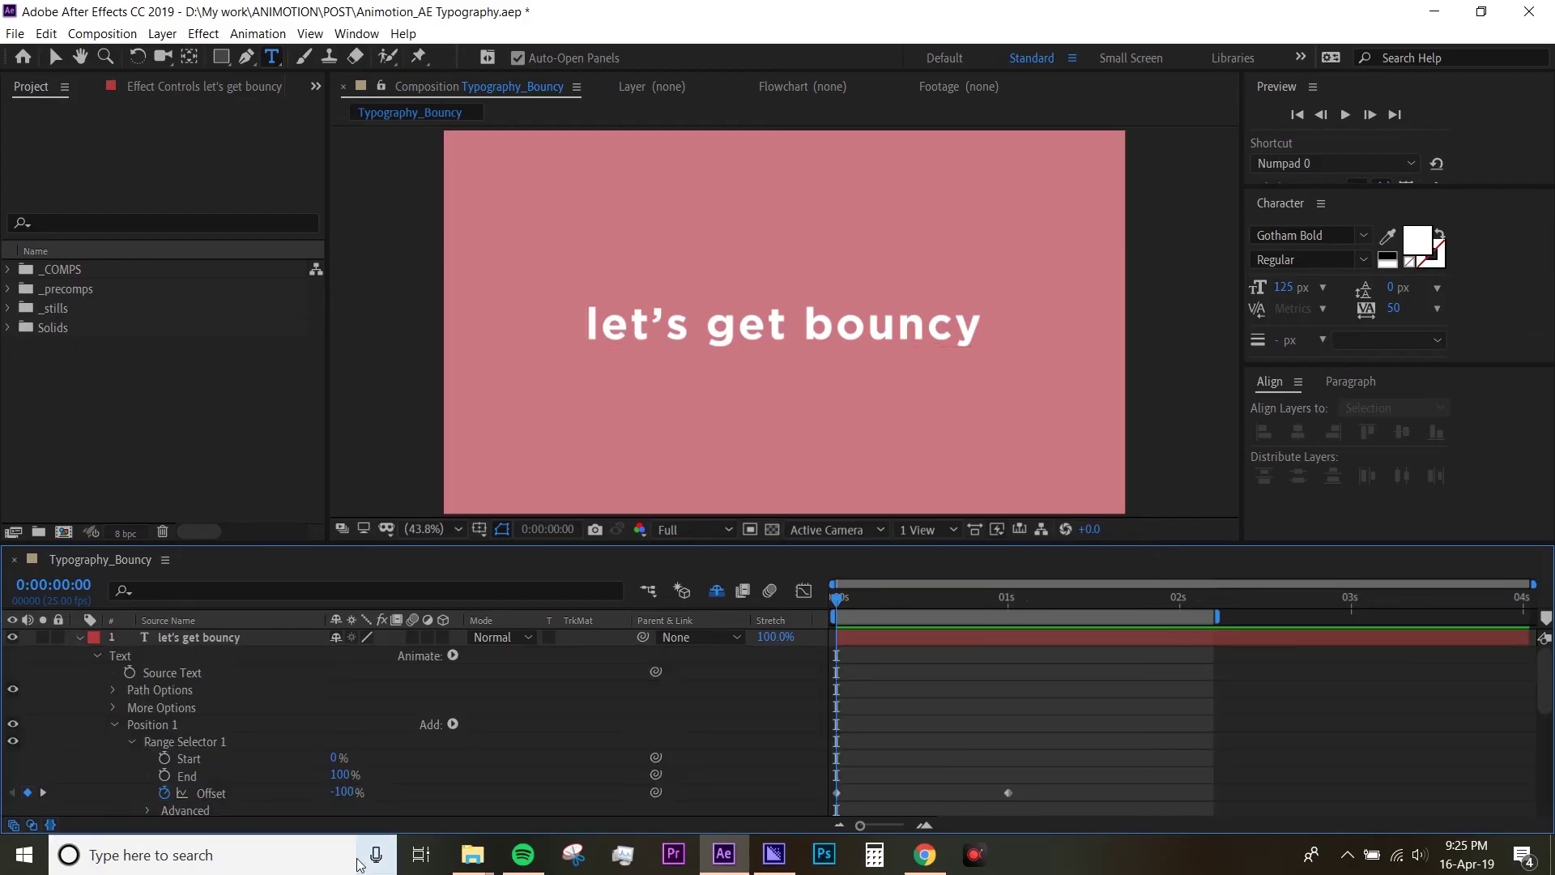
left_click(453, 655)
left_click(540, 418)
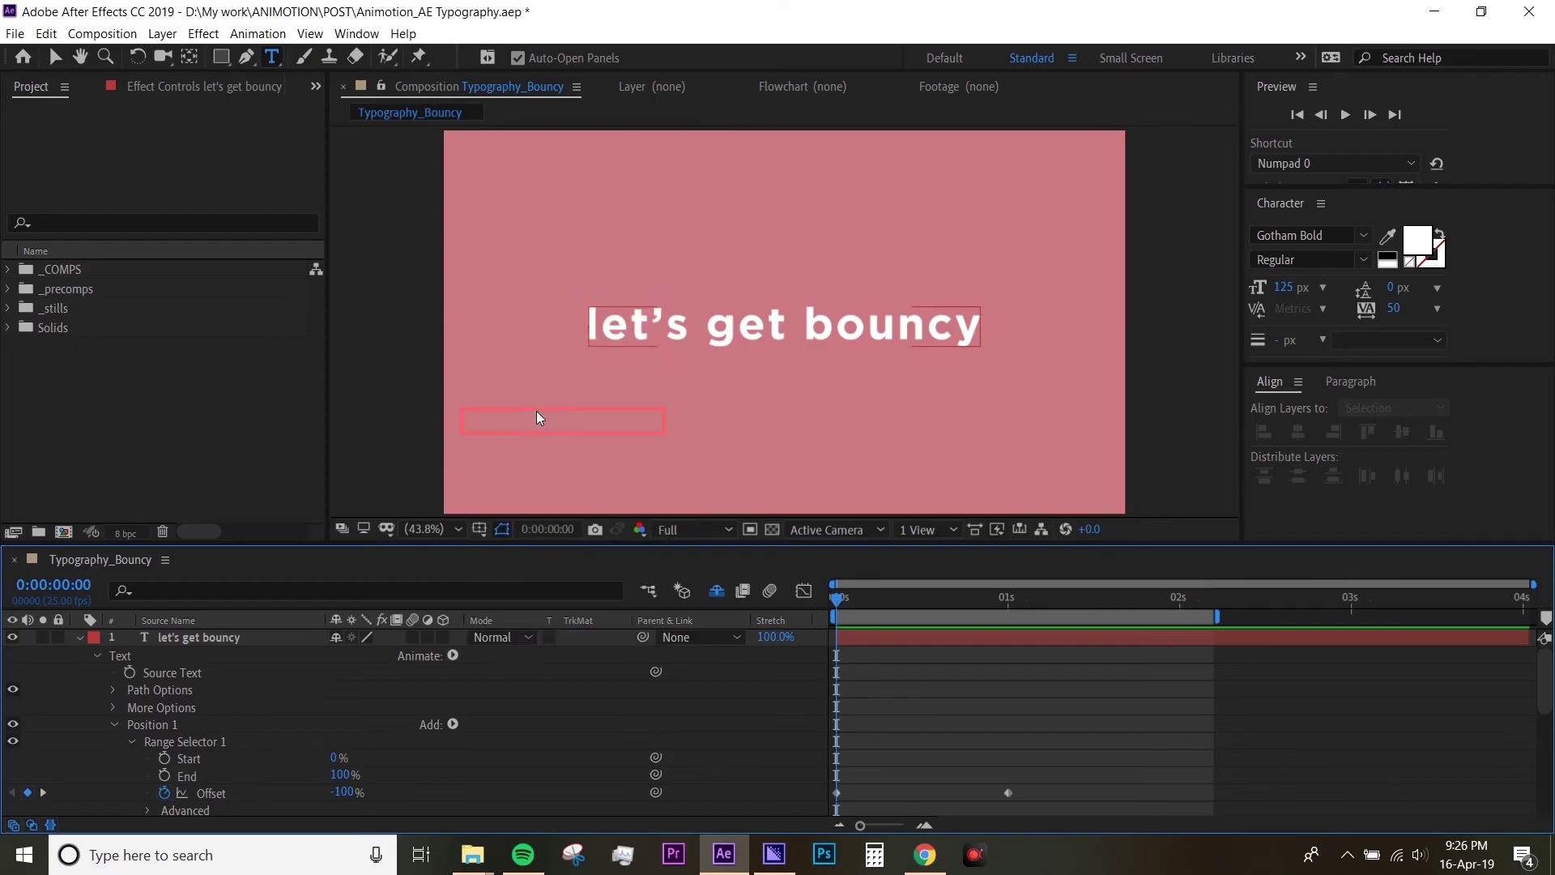
Rename Animator 1 to 'Opacity' and set its Opacity to 0%.
left_click(112, 787)
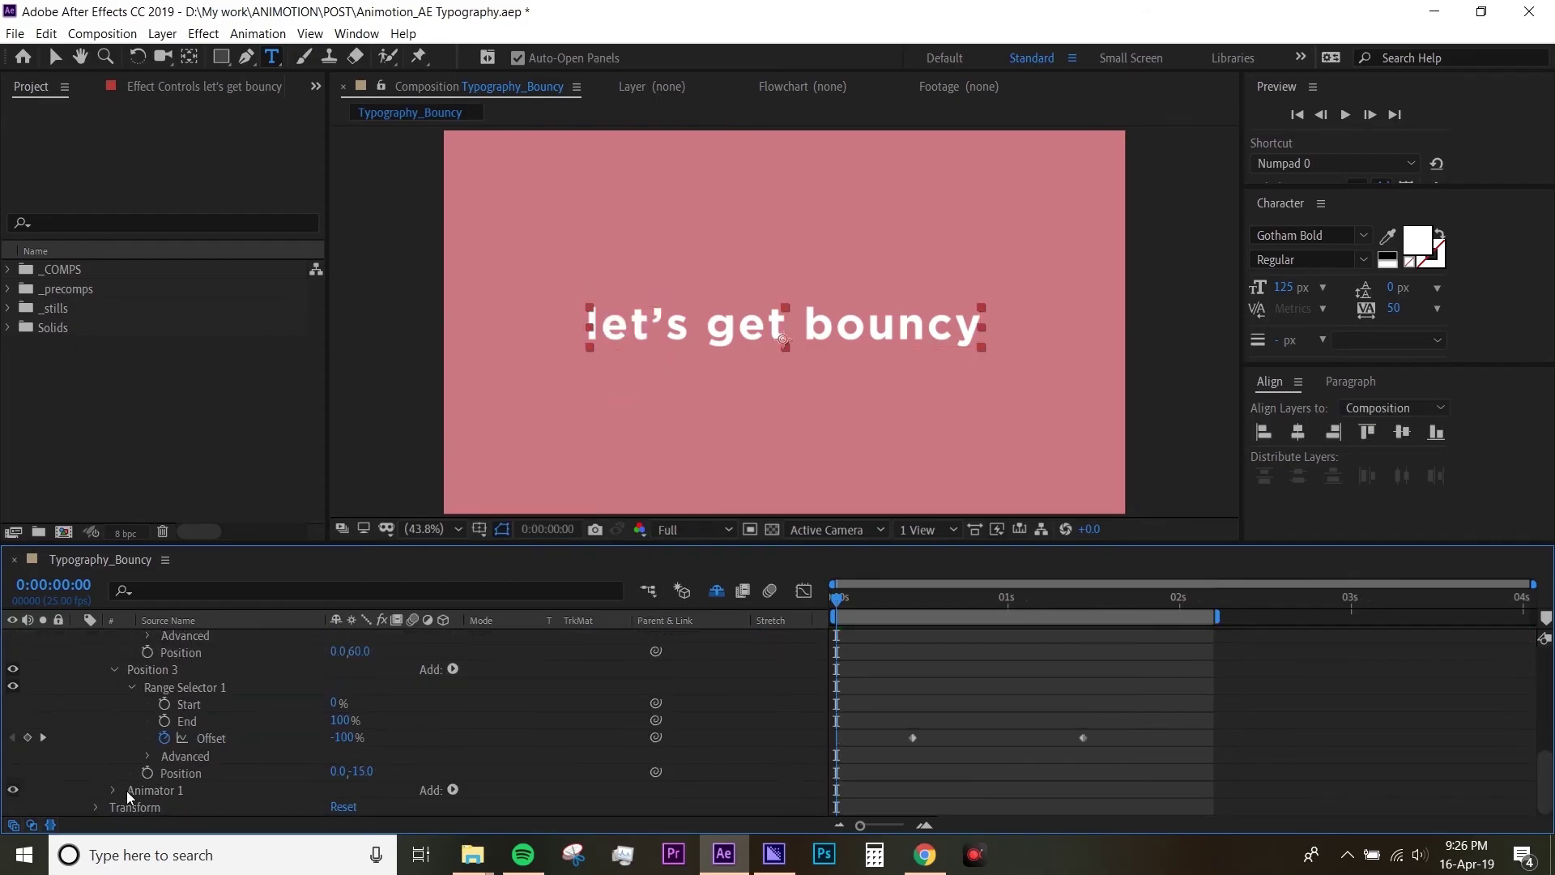
left_click(112, 790)
left_click(113, 789)
scroll(130, 773, "down", 1)
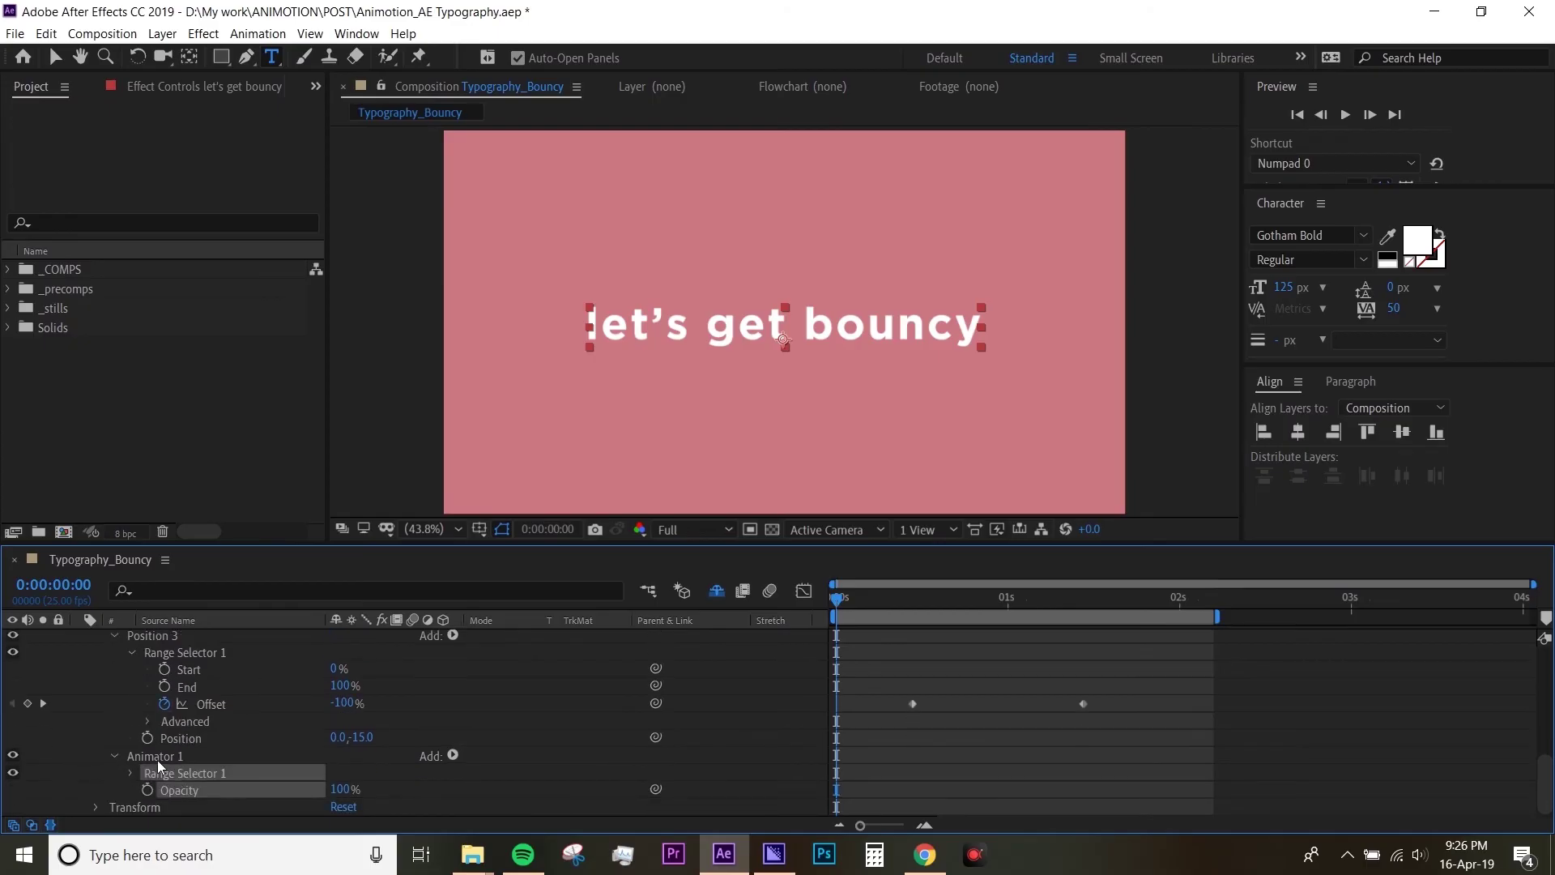
right_click(160, 764)
left_click(219, 697)
type("Opacity")
key("Return")
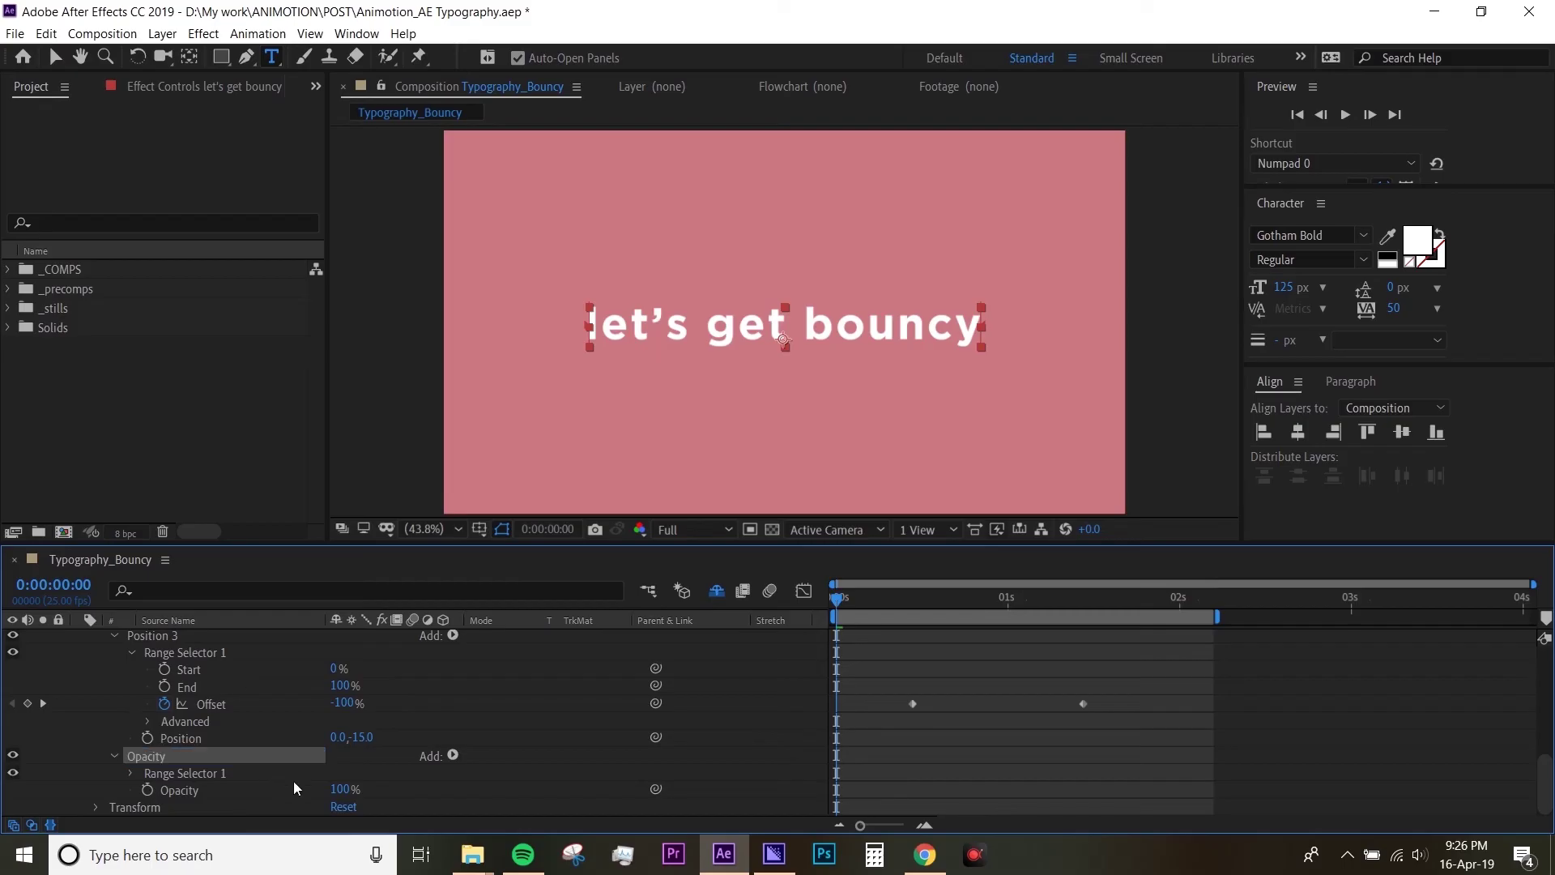
left_click_drag(350, 797, 167, 842)
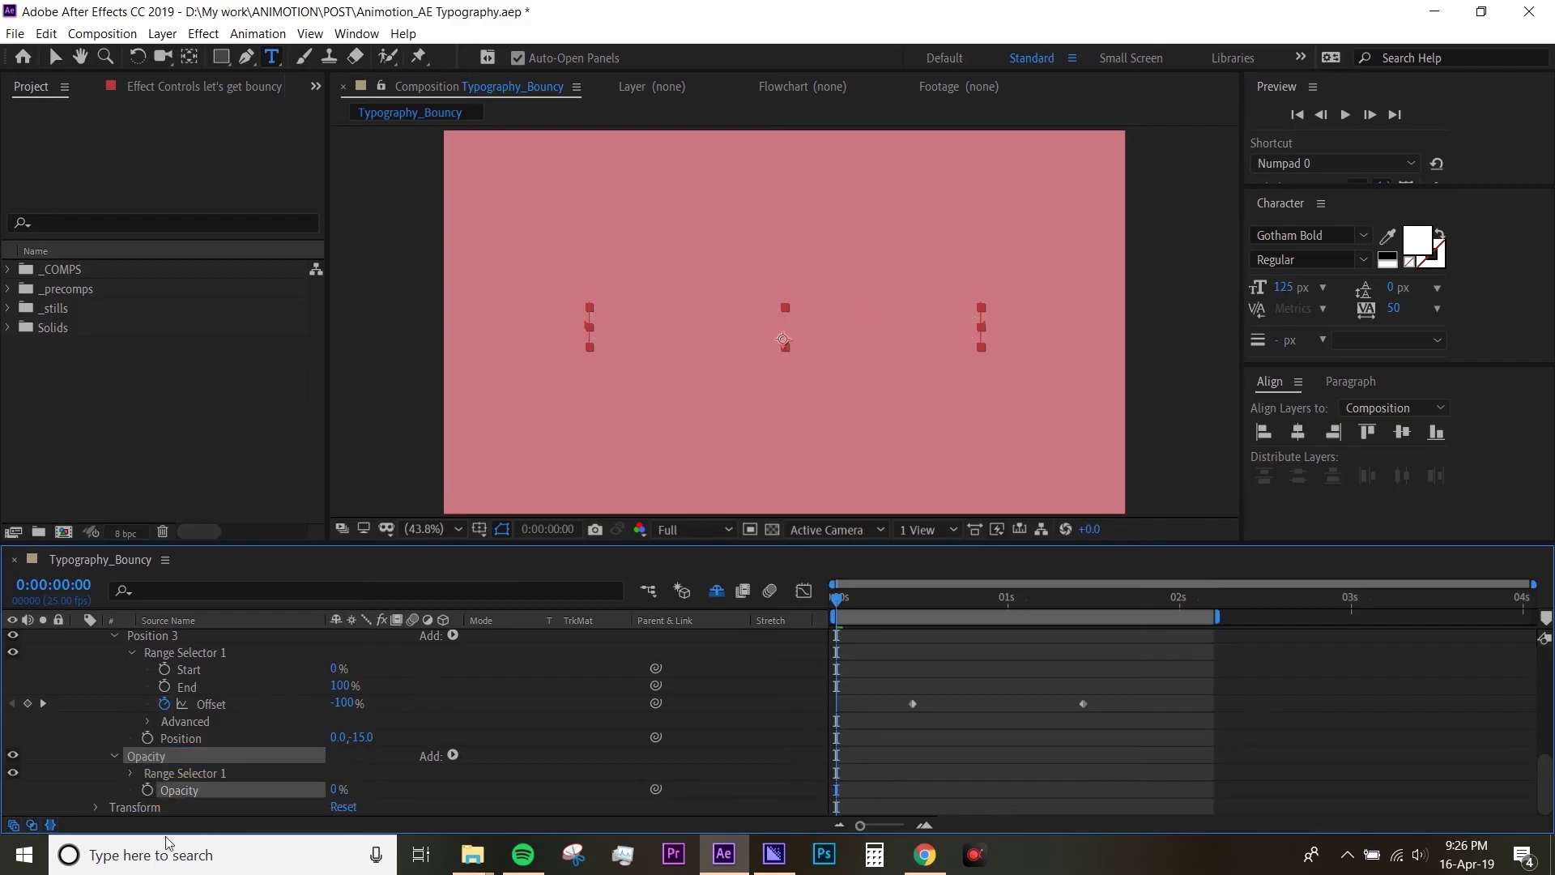
Keyframe the Opacity range Start from 0% at 0s to 100% at 1s.
left_click(122, 789)
left_click(132, 774)
scroll(73, 793, "down", 1)
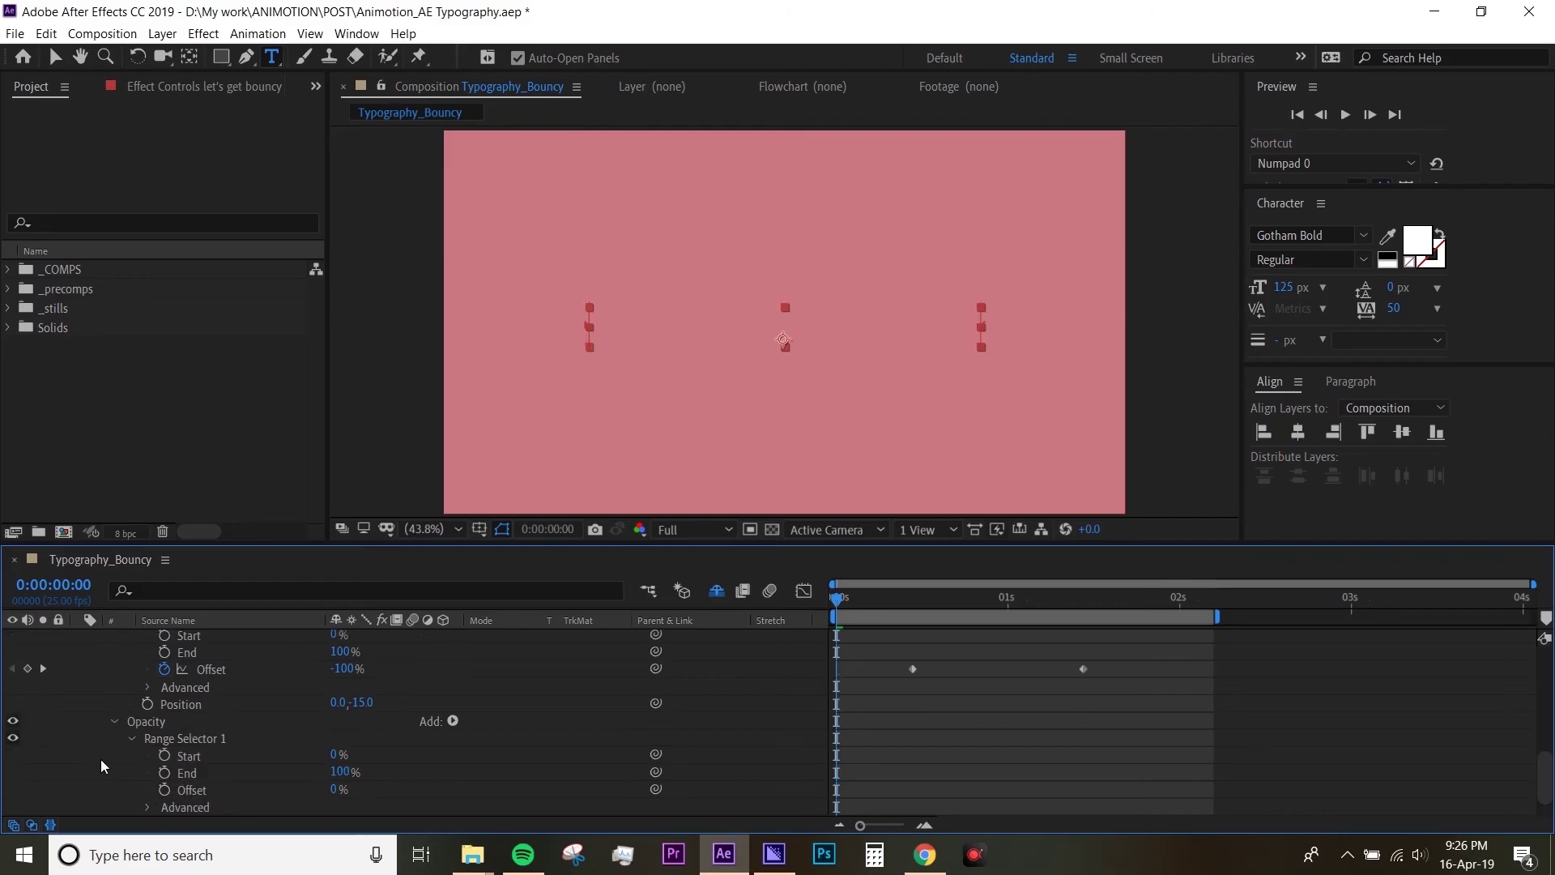
left_click(165, 755)
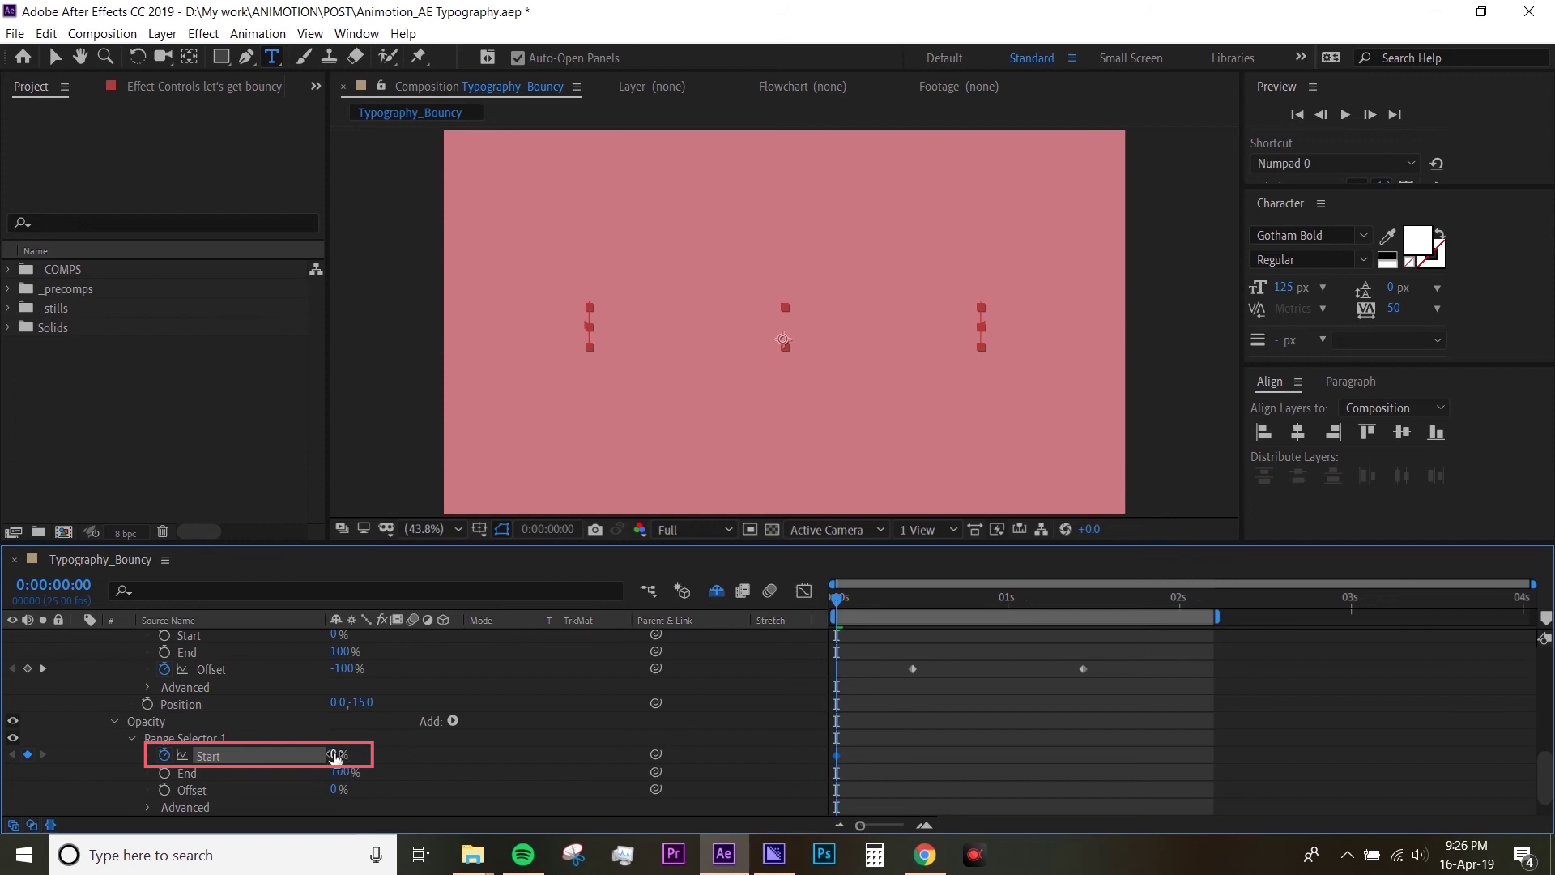
left_click(1004, 613)
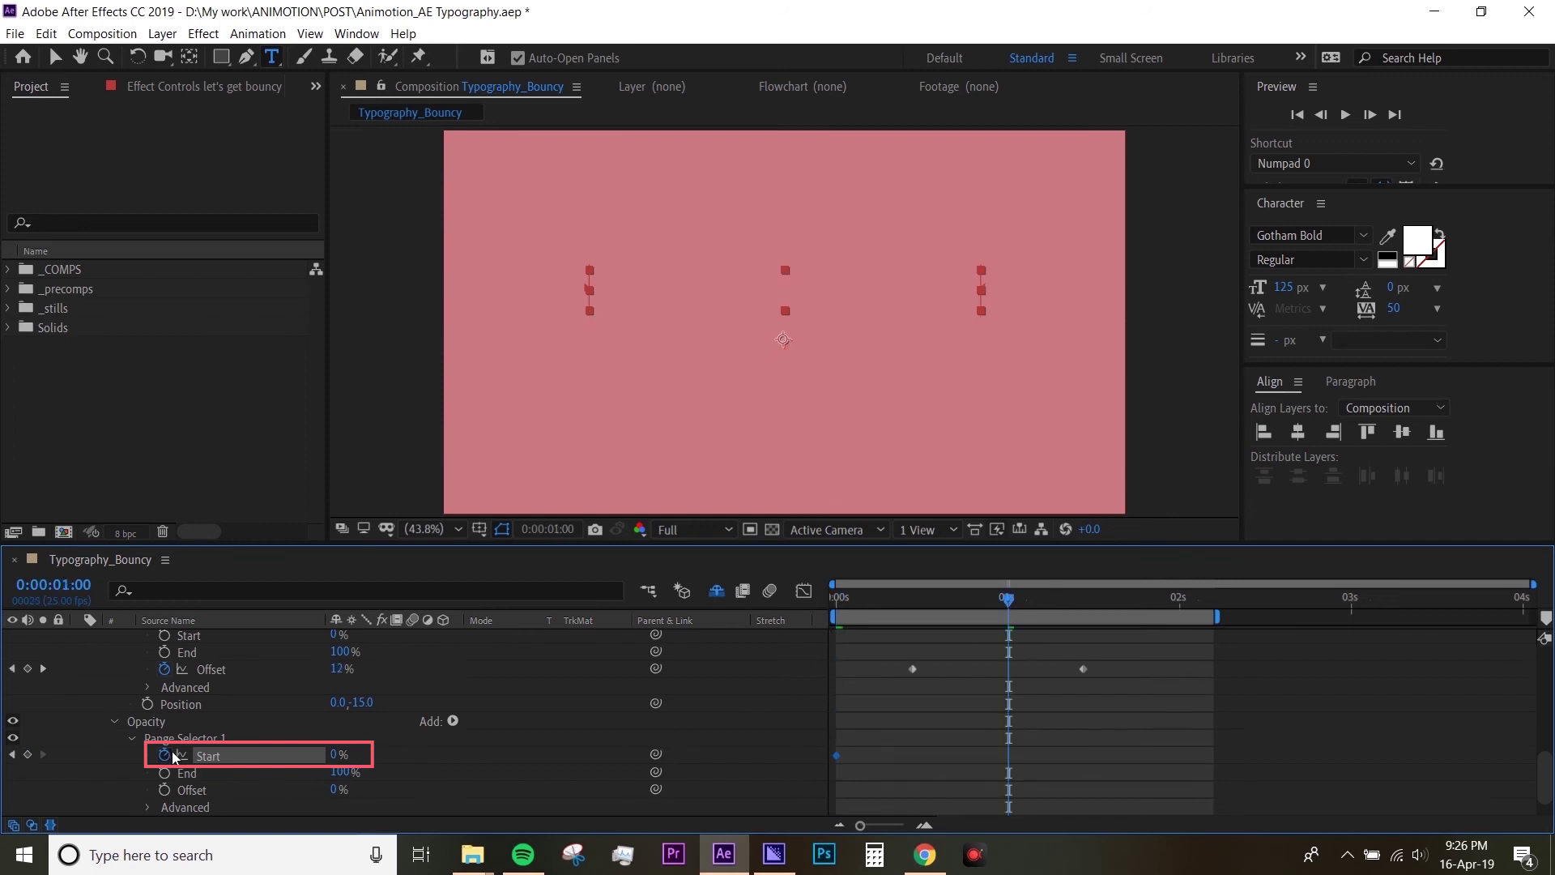
left_click_drag(337, 757, 525, 756)
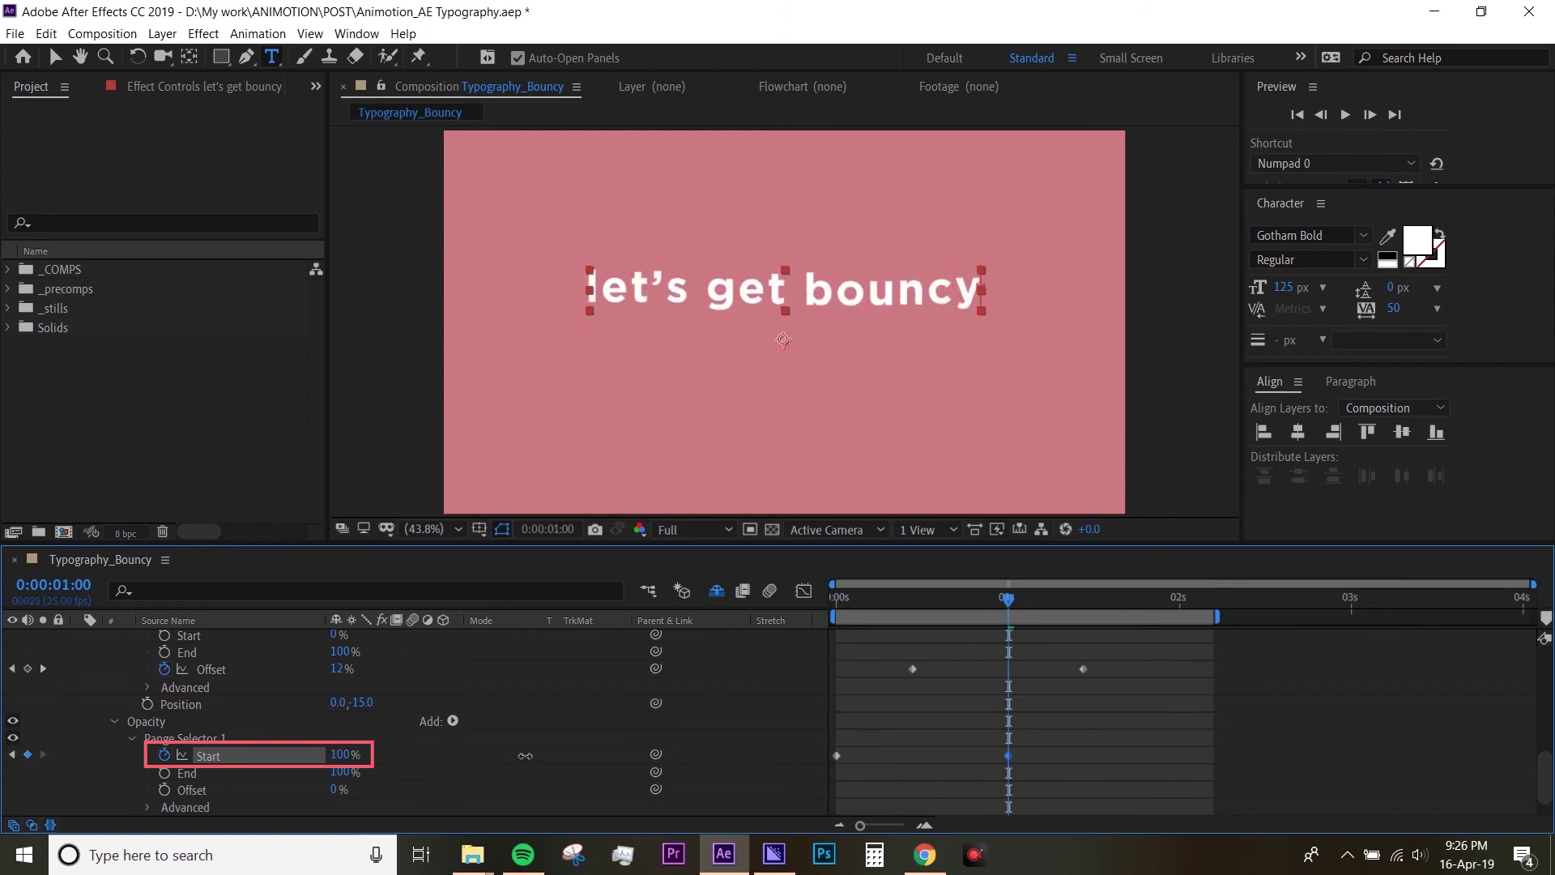
left_click(1152, 744)
Preview the letter fade-in animation.
key("space")
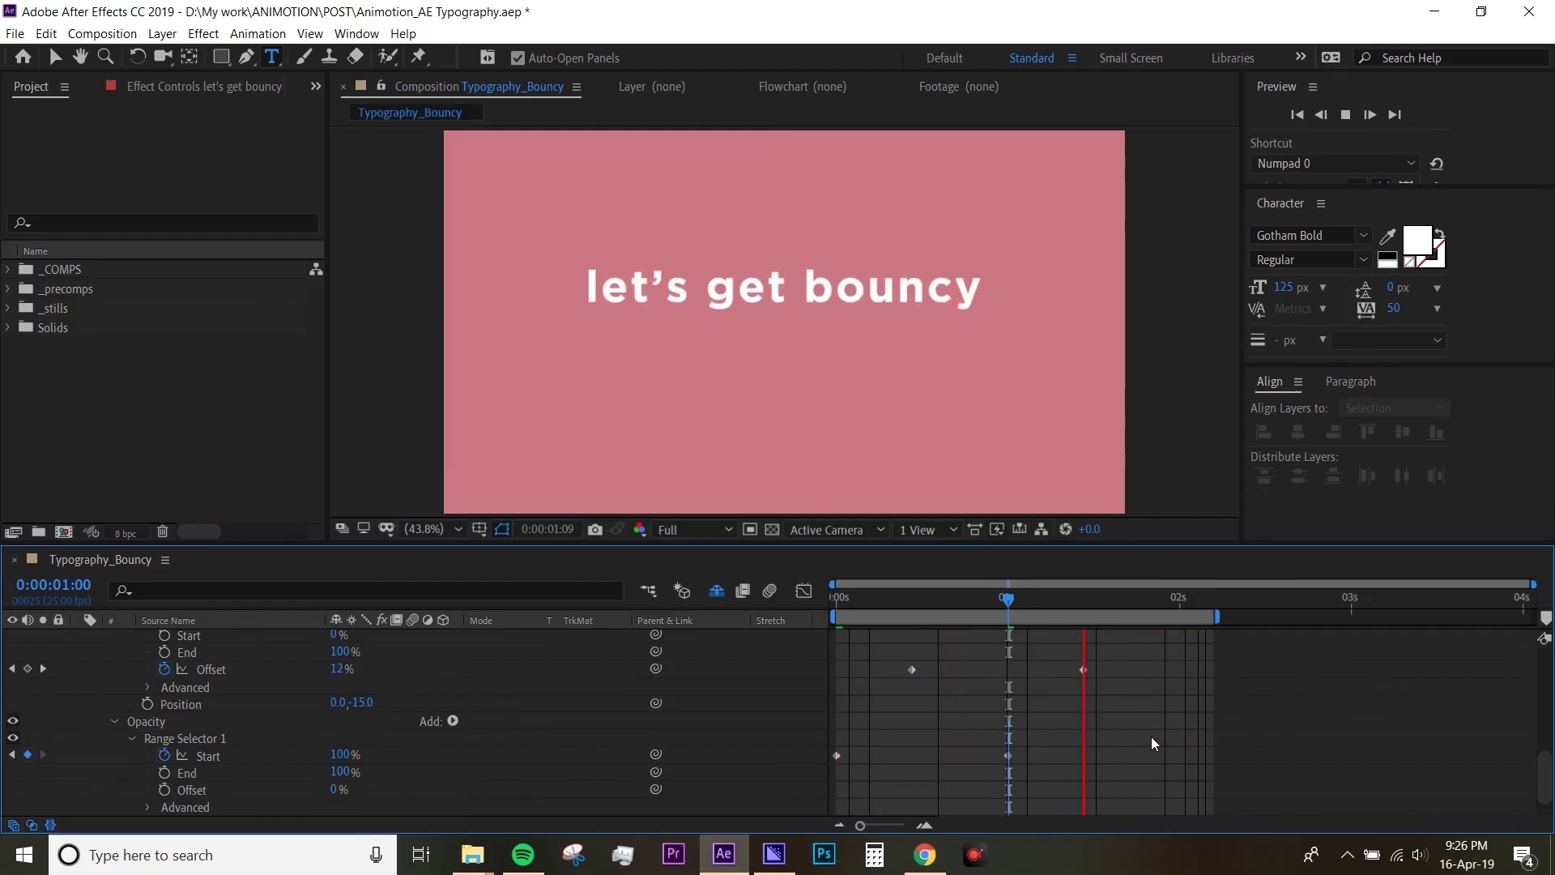
key("space")
scroll(1020, 733, "up", 5)
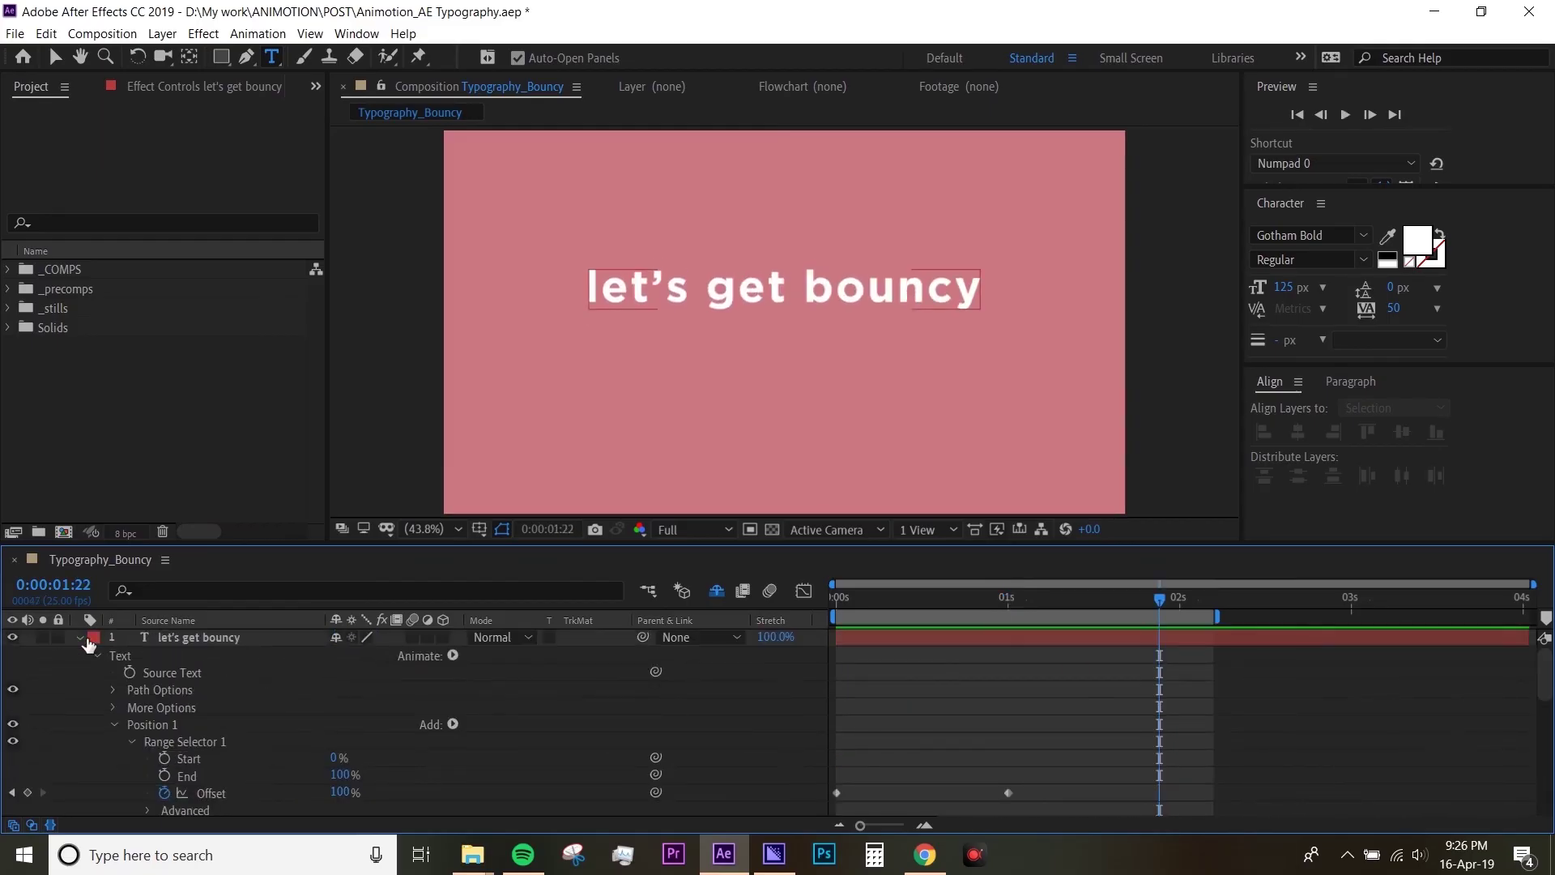
Turn on the Title/Action Safe guides in the viewer.
left_click(79, 638)
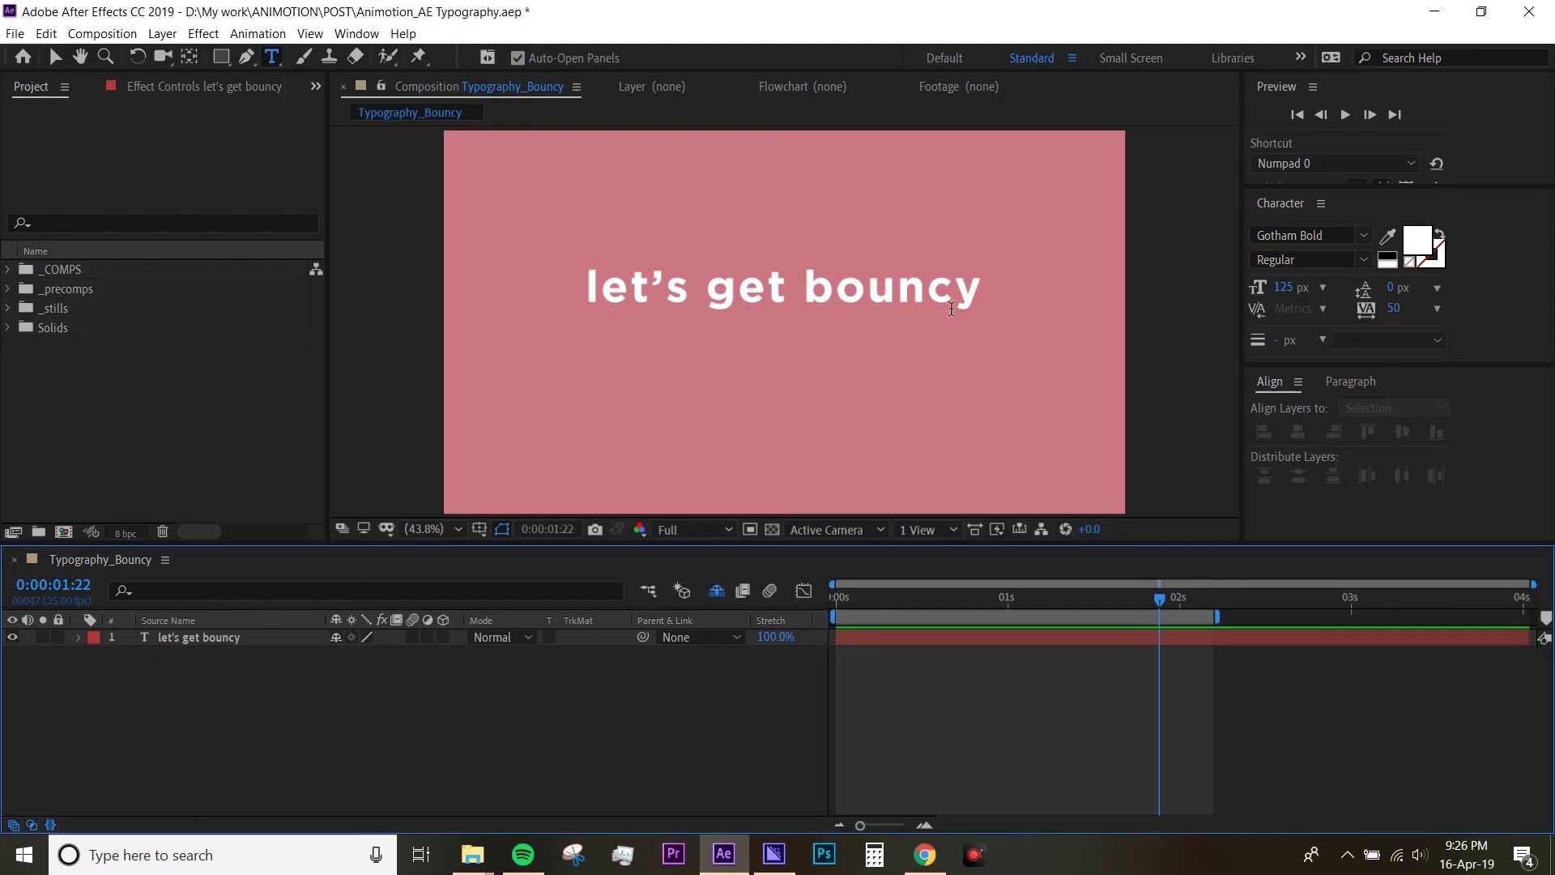
left_click(479, 529)
left_click(522, 546)
Drag the 'let's get bouncy' text down to the frame's centre and preview.
key("v")
left_click(991, 637)
left_click_drag(935, 301, 936, 329)
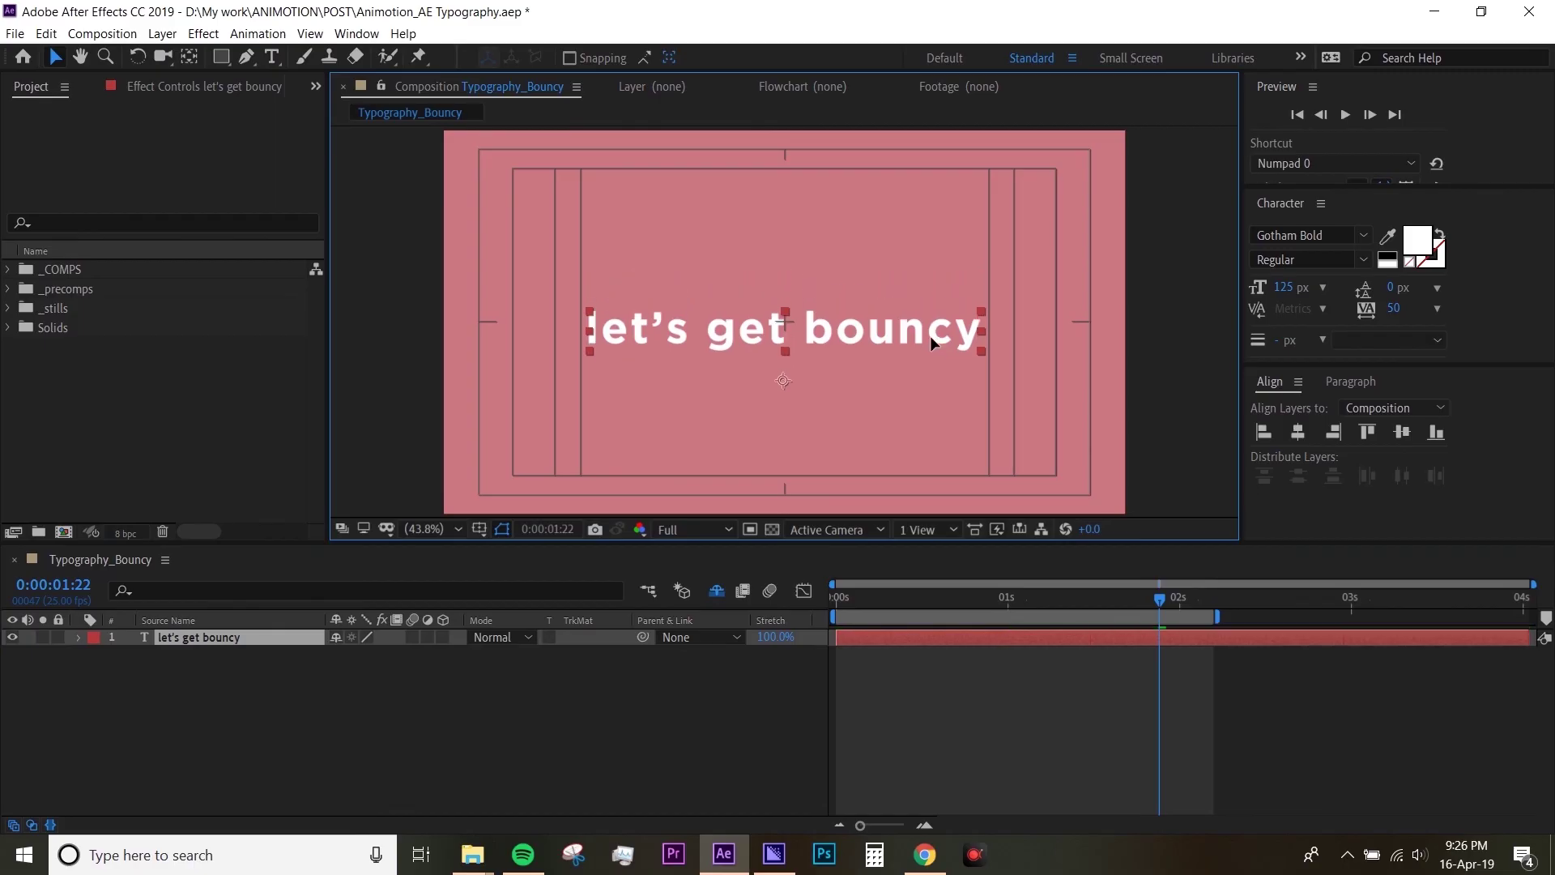
left_click(921, 703)
key("space")
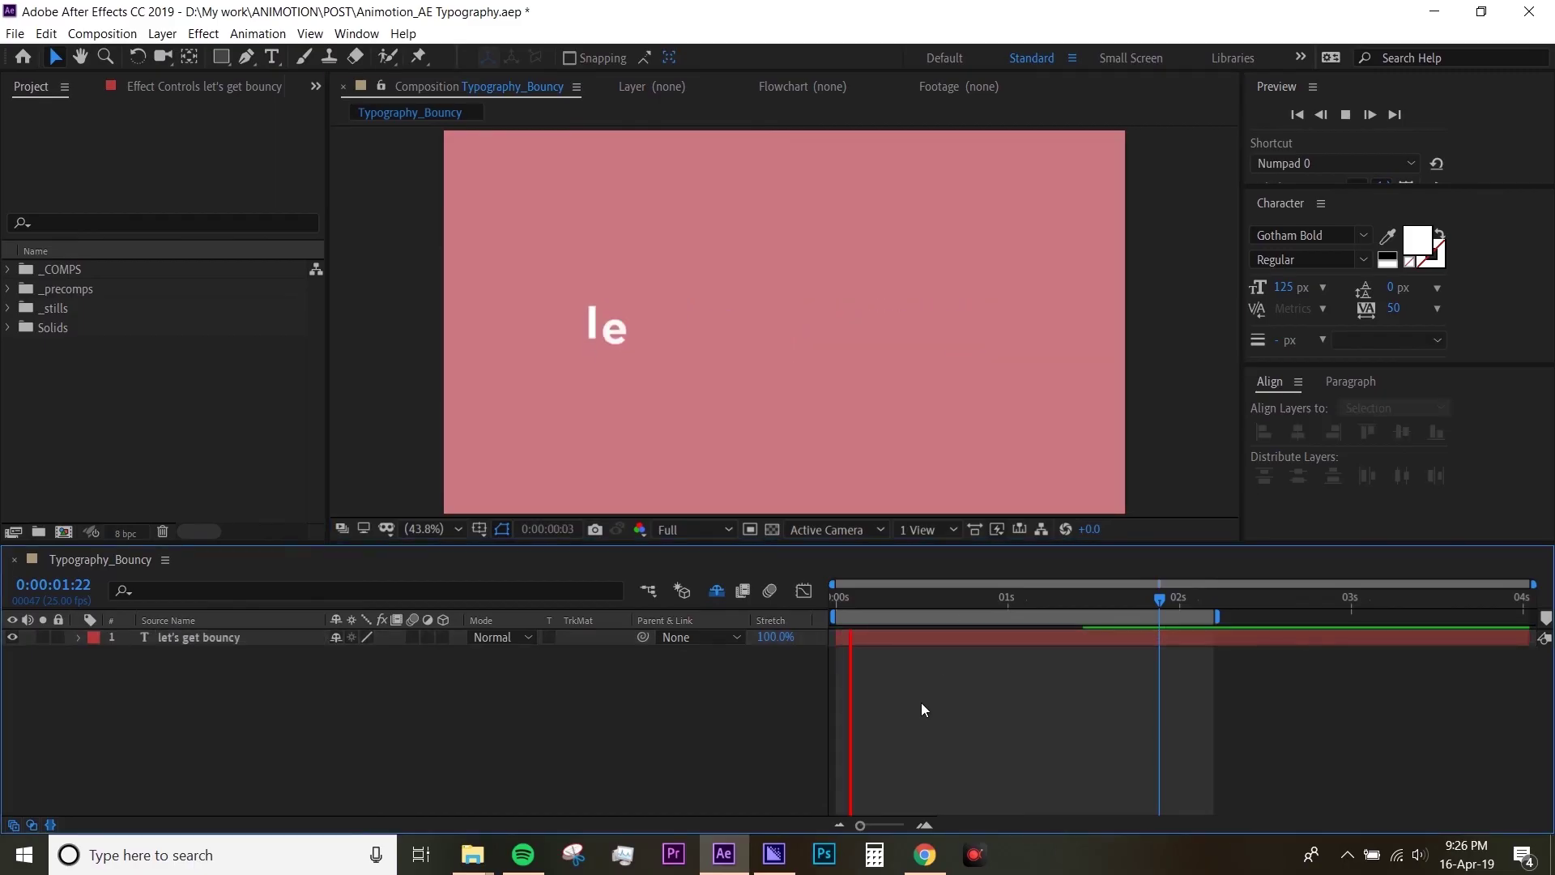